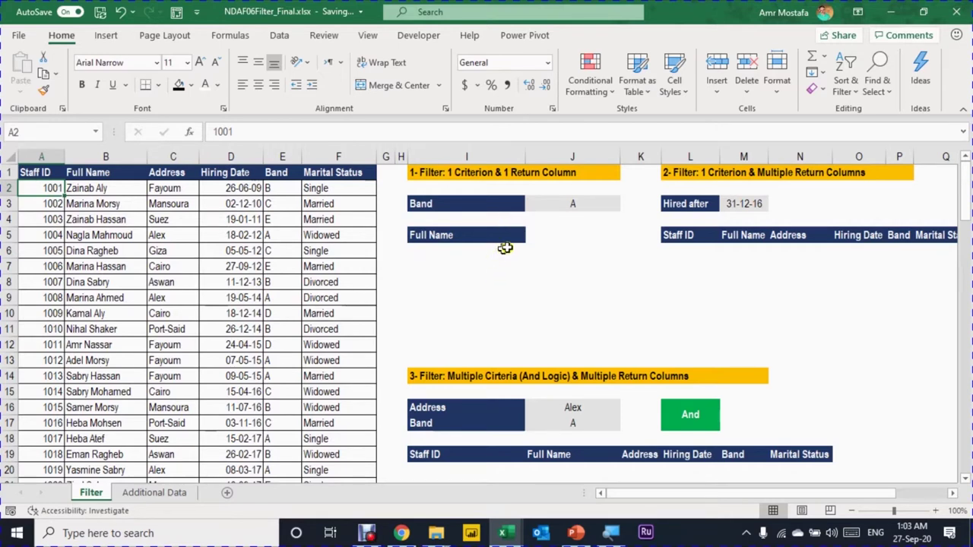
Step: Start a FILTER formula in cell I6 below Full Name, using the employee names B2:B21 as the array
left_click(572, 201)
left_click(472, 253)
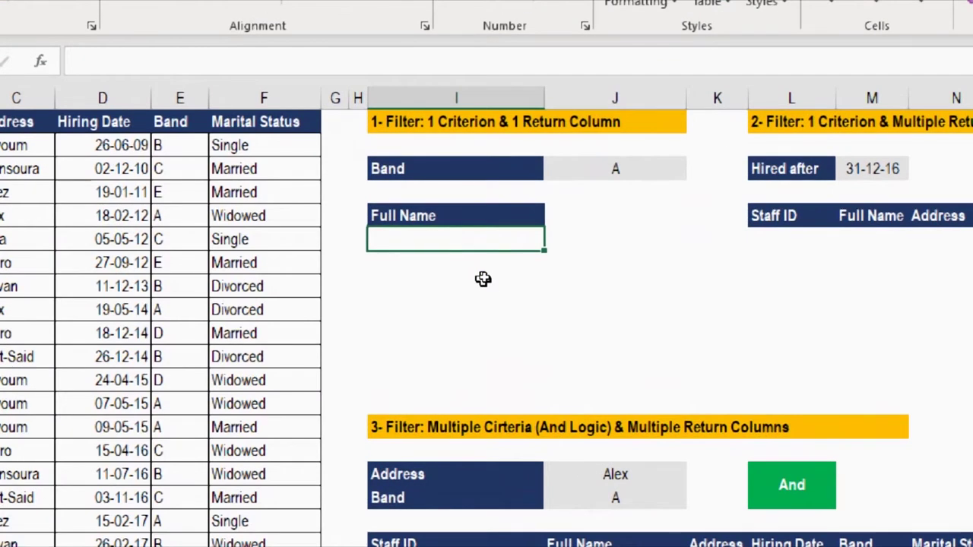
type("=")
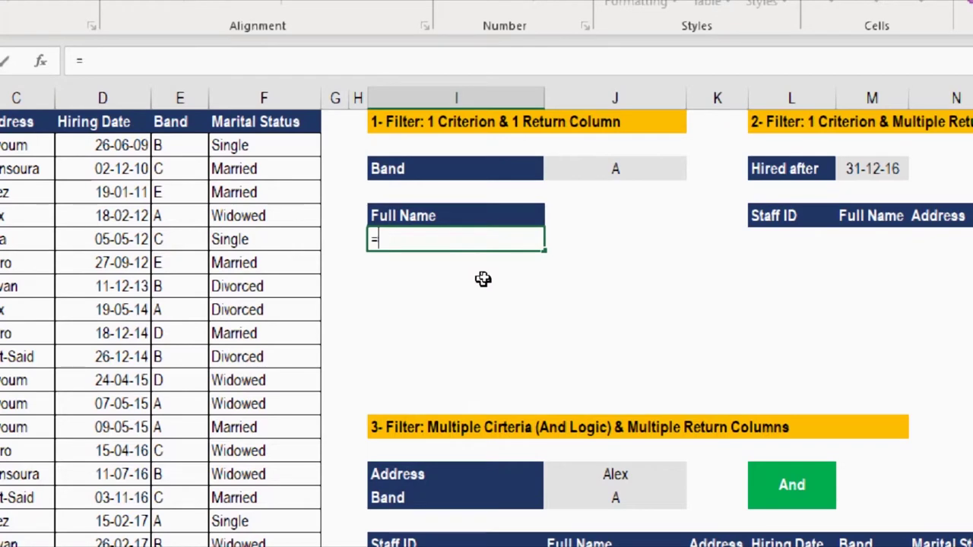
type("fil")
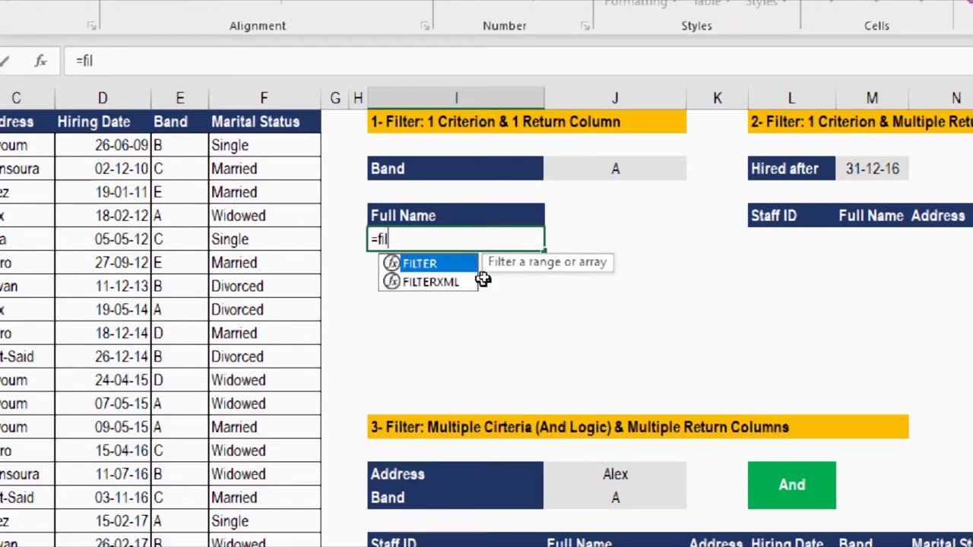
key("Tab")
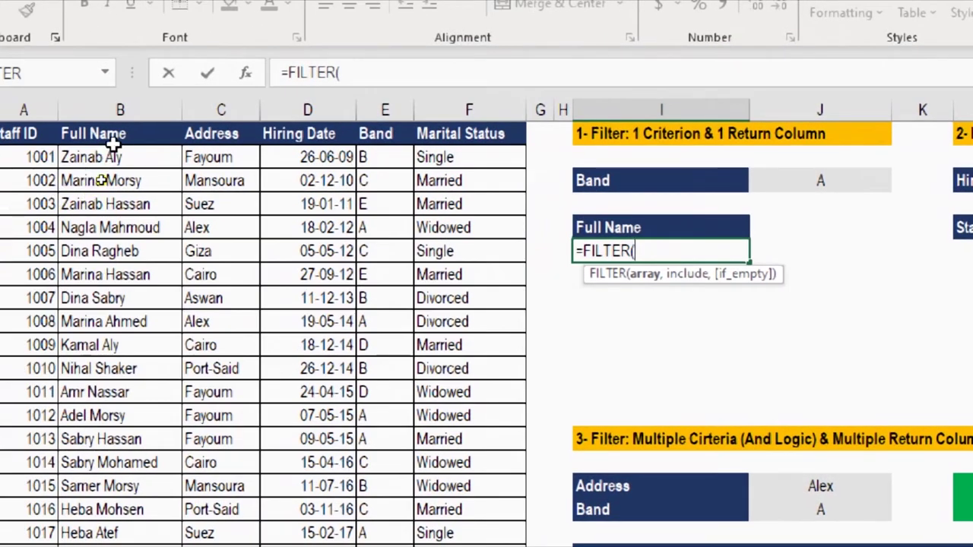
left_click(112, 157)
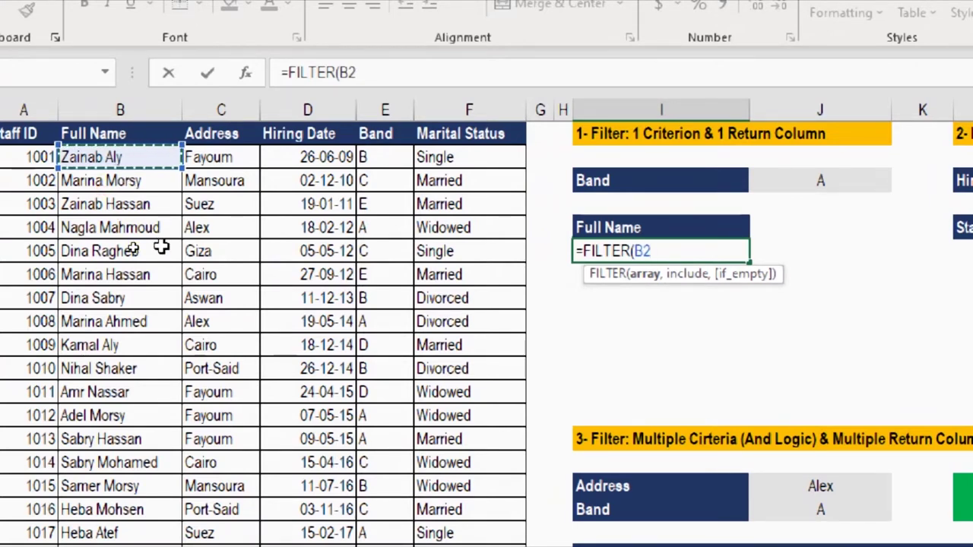
key("ctrl+shift+Down")
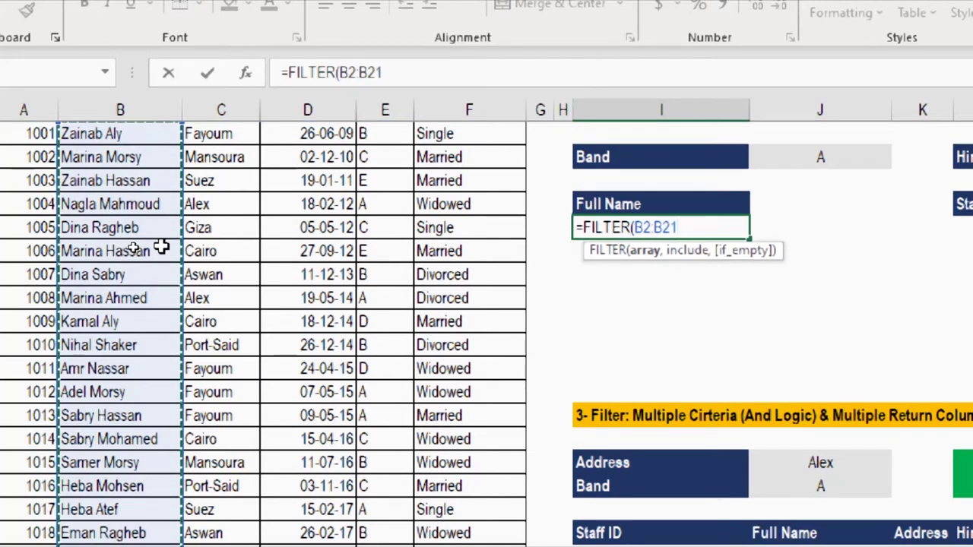
type(",")
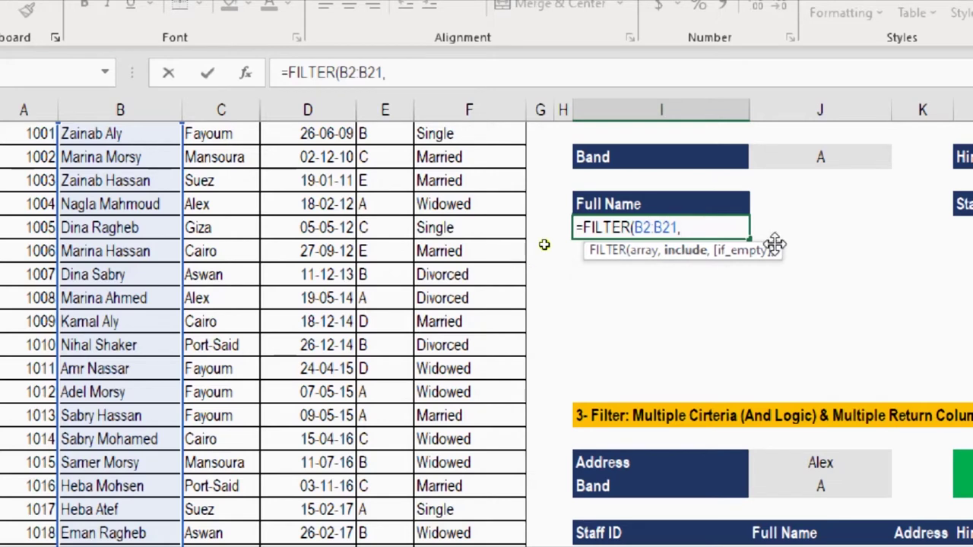
Step: Complete the FILTER formula with the include condition J3=E2:E21, leaving out the if_empty argument
left_click(846, 156)
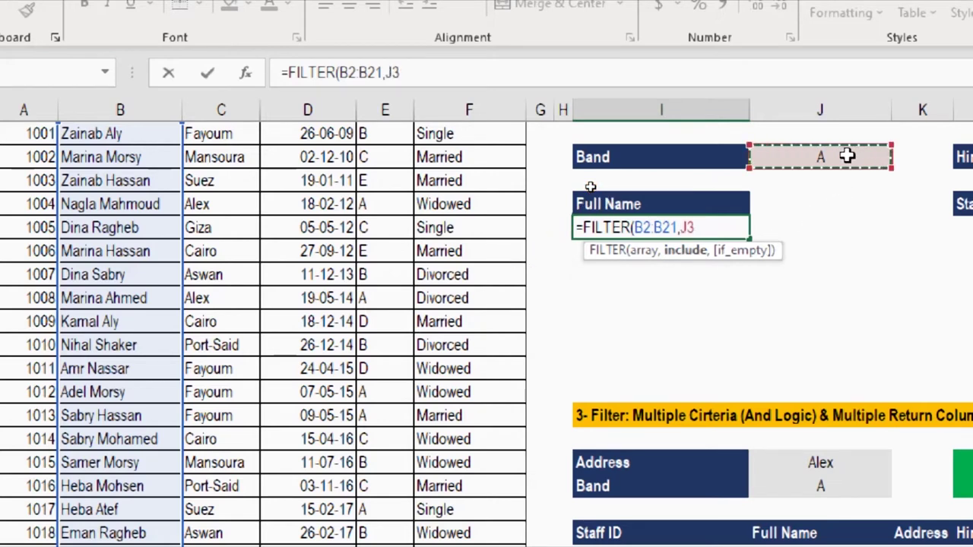
type("=")
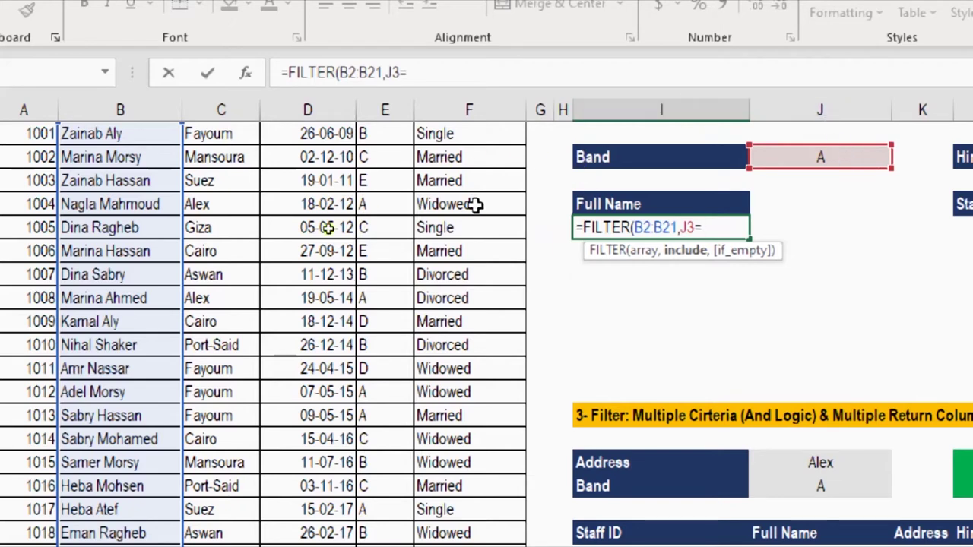
scroll(377, 157, "up", 1)
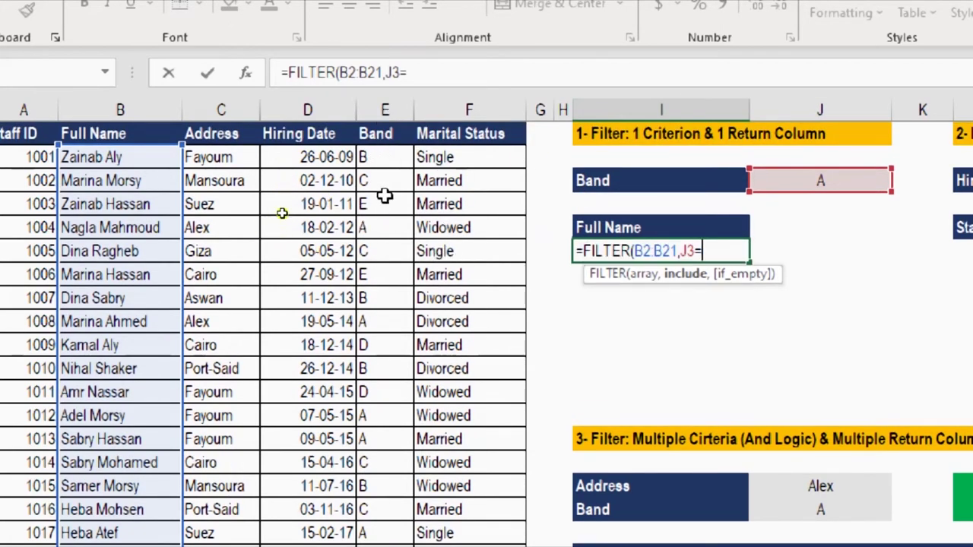
left_click(389, 152)
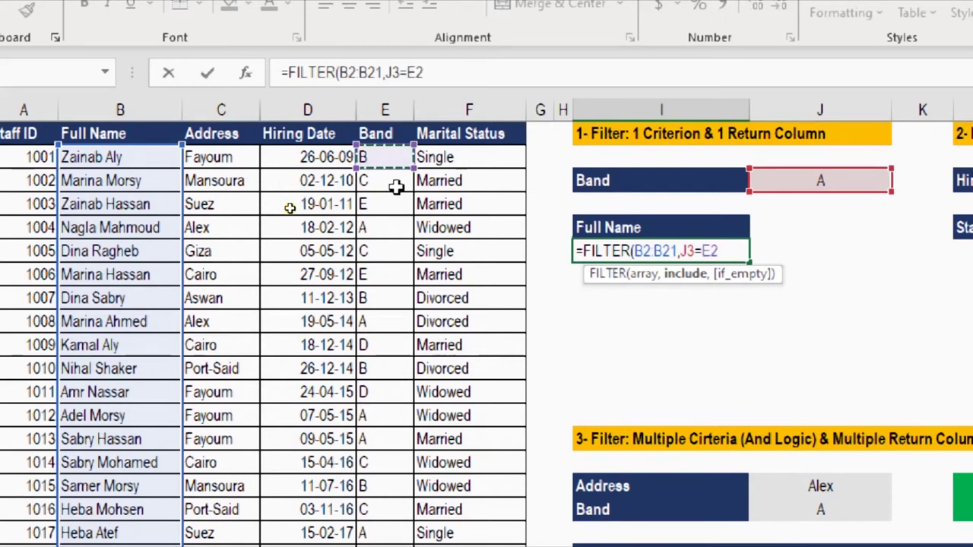
key("ctrl+shift+Down")
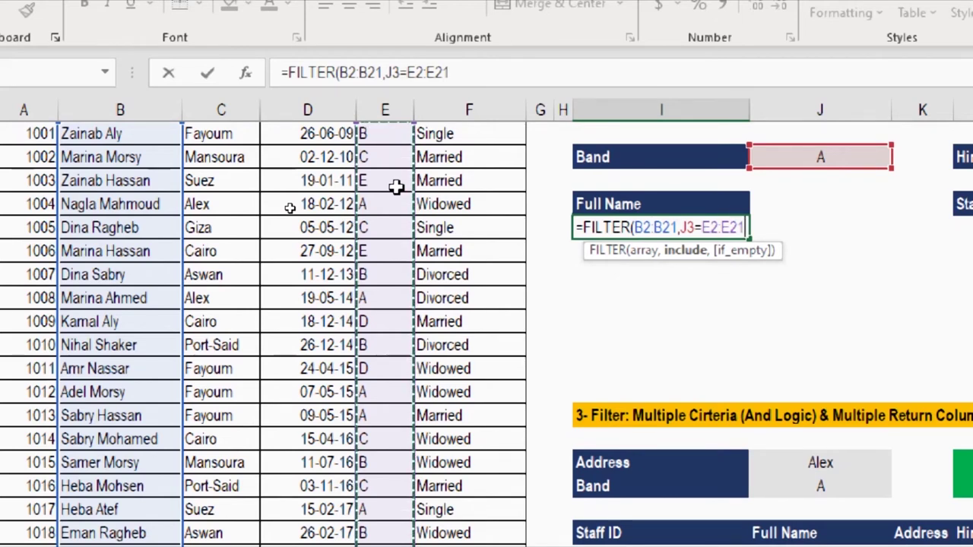
left_click(641, 252)
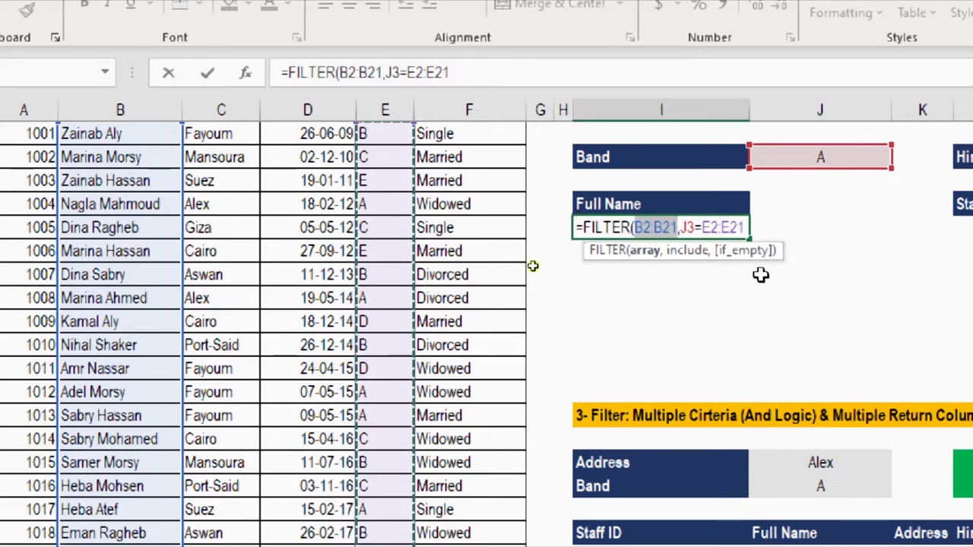
left_click(685, 250)
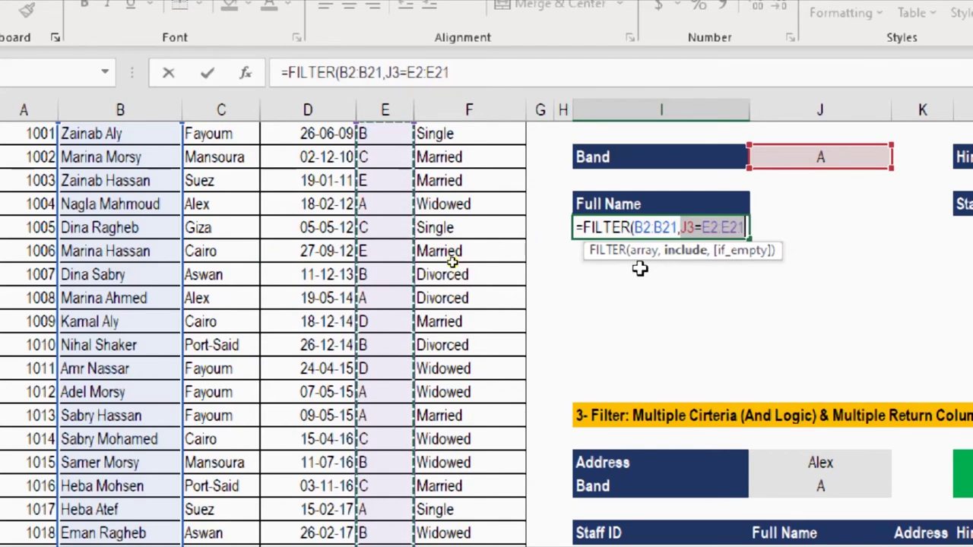
key("End")
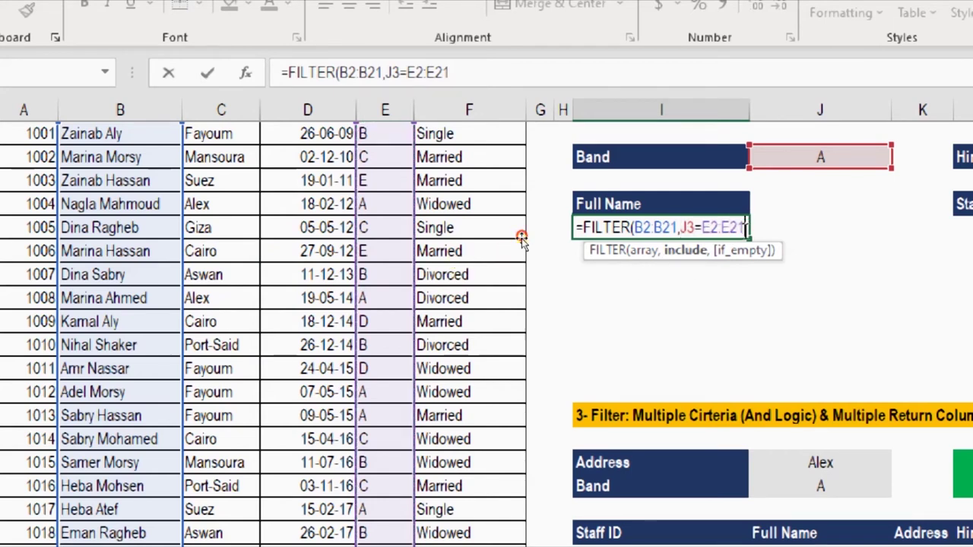
type(",")
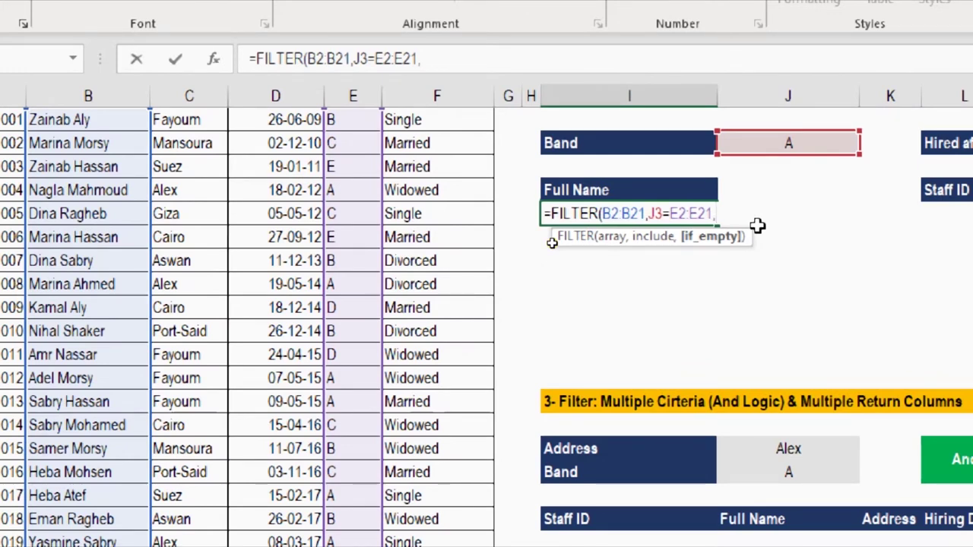
key("BackSpace")
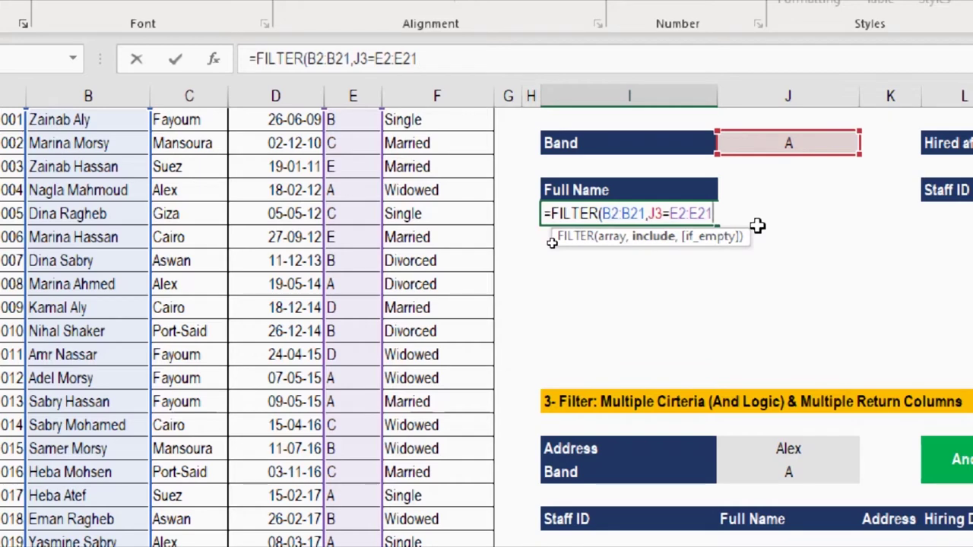
type(")")
key("Return")
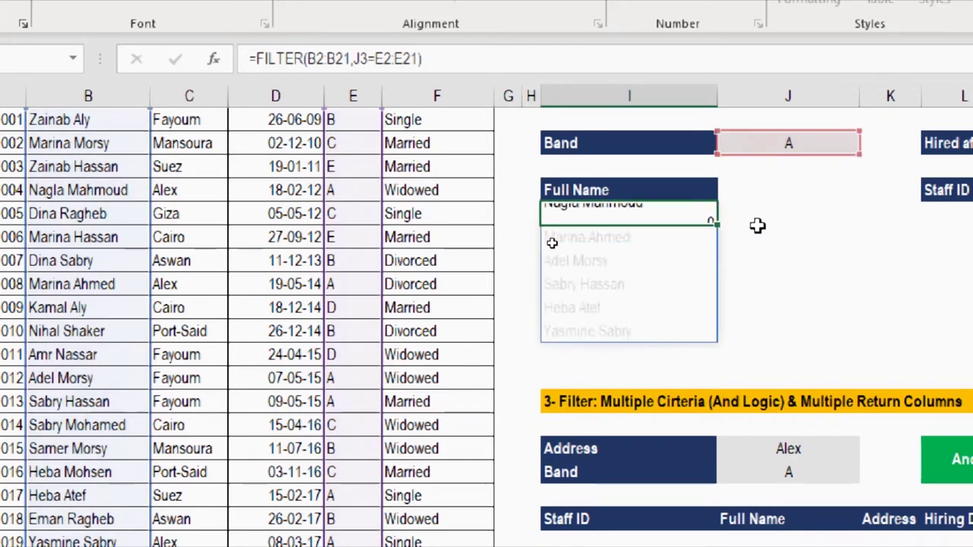
Step: Examine the spilled FILTER results below the Full Name header, cell by cell
key("Up")
key("Down")
key("Down")
key("Down")
key("Up")
key("Up")
key("Up")
key("Up")
key("Down")
key("Down")
Step: Set the Band criterion in J3 to 1 to test the formula with a band missing from the data
key("Right")
key("Up")
key("Up")
key("Up")
key("Up")
key("F2")
key("BackSpace")
type("1")
key("Return")
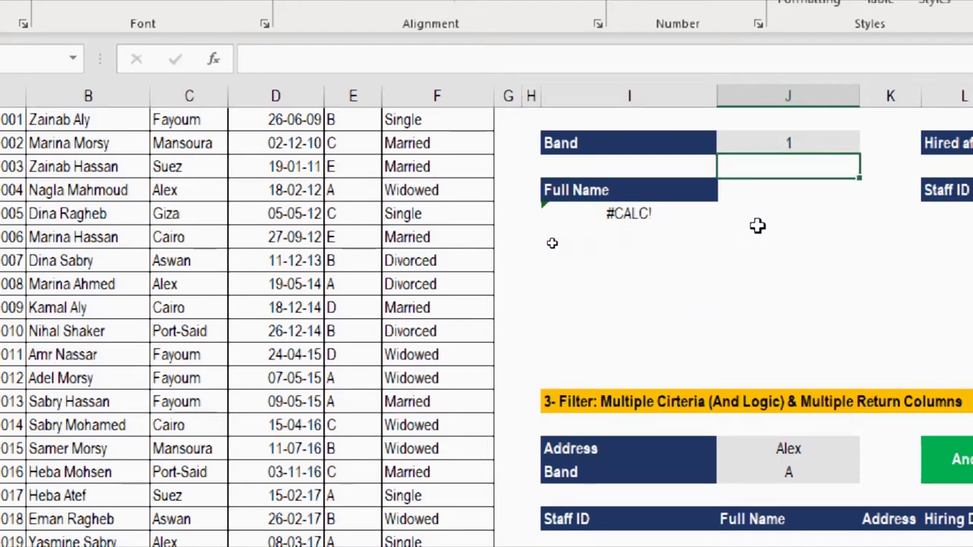
Step: Add "Not Found" as the if_empty argument of the FILTER formula in I6
key("Left")
key("Down")
key("Down")
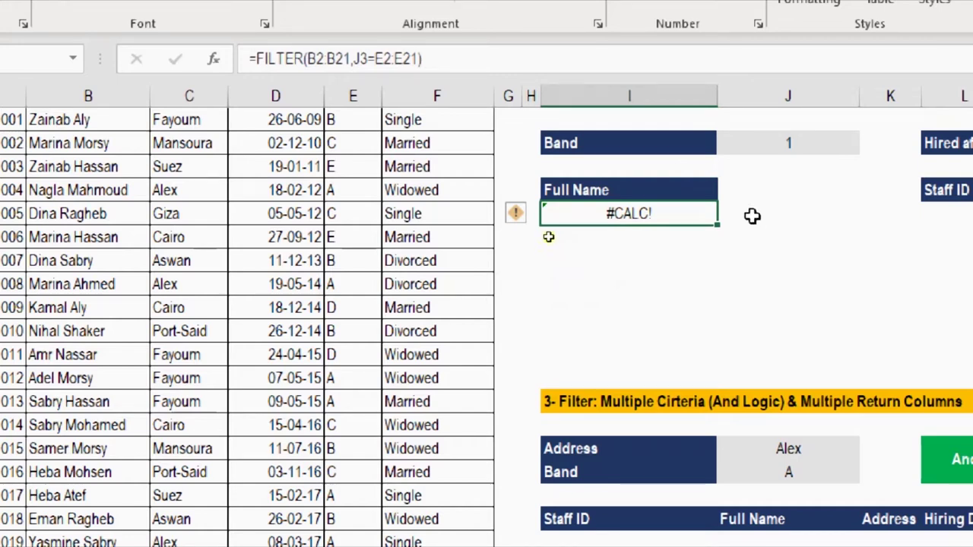
left_click(419, 61)
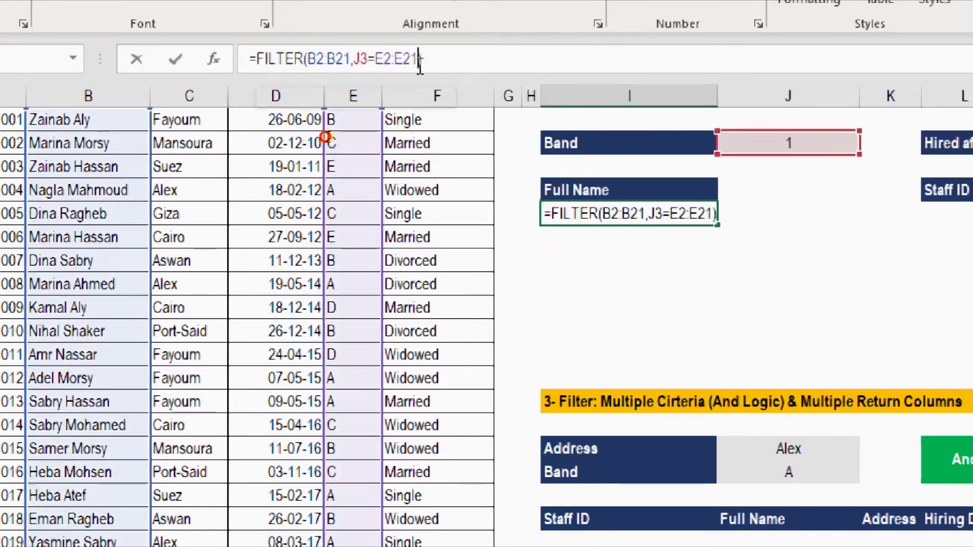
type(",")
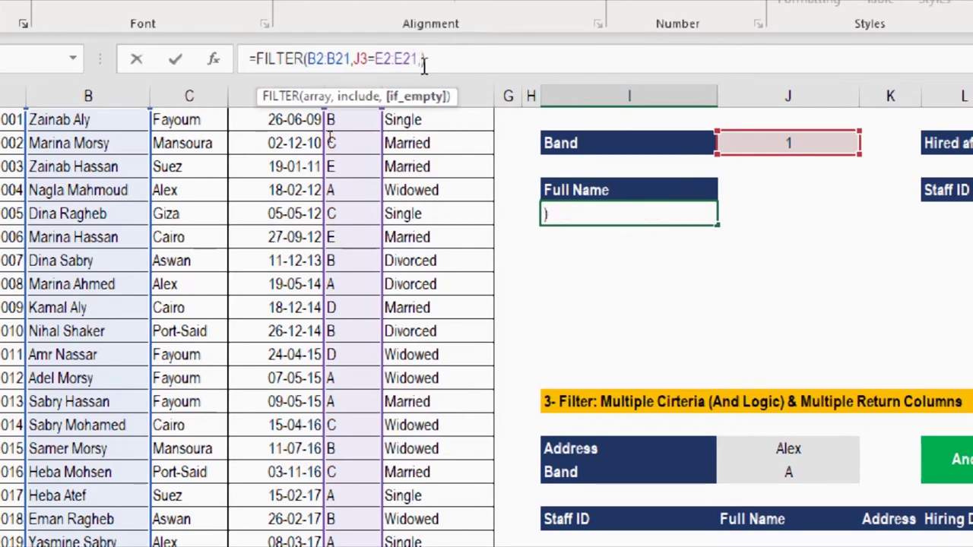
type("\"")
type("Not Found")
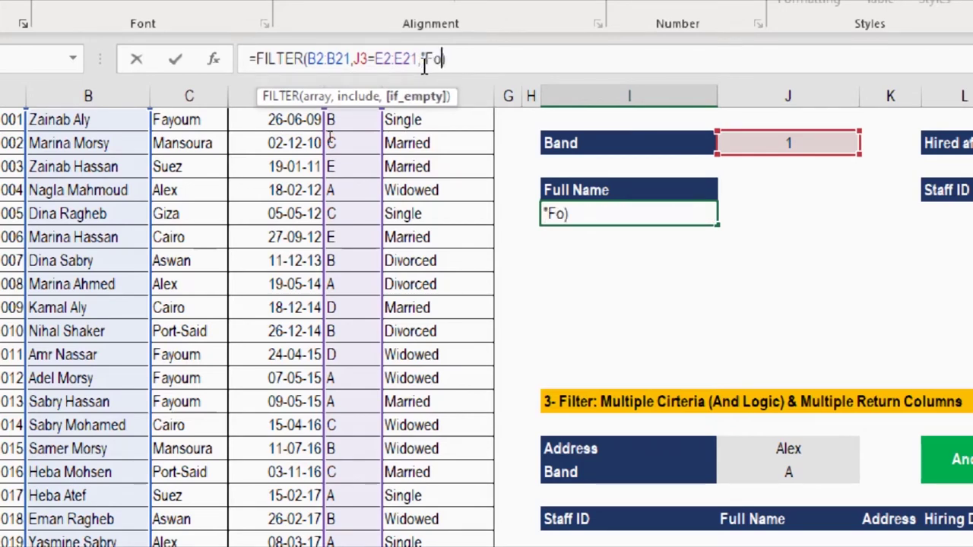
type("\"")
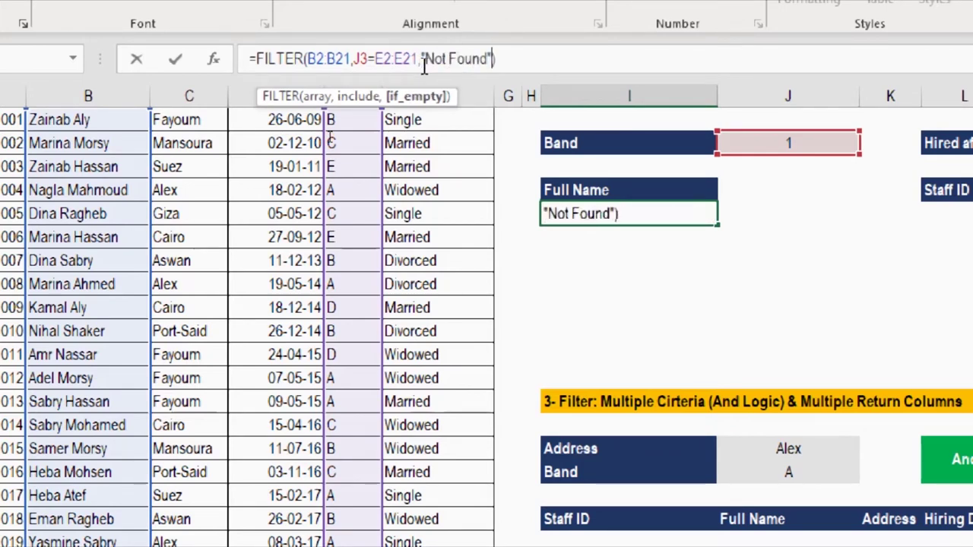
key("Return")
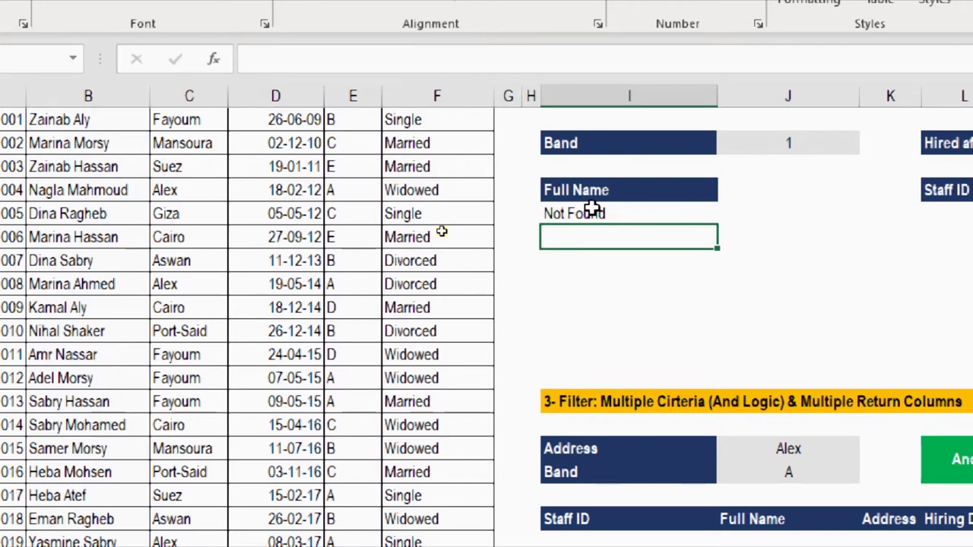
Step: Set the Band criterion in J3 back to A
left_click(745, 146)
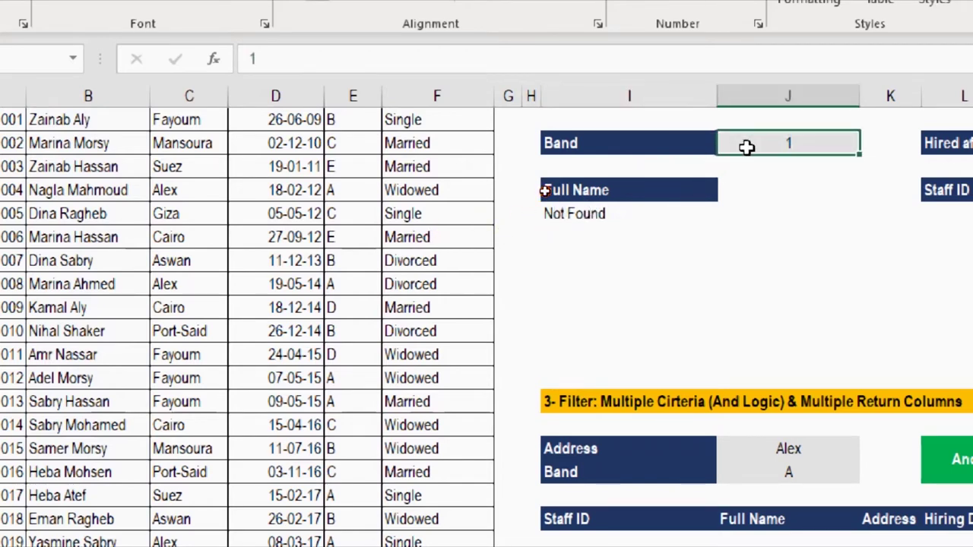
type("A")
key("Return")
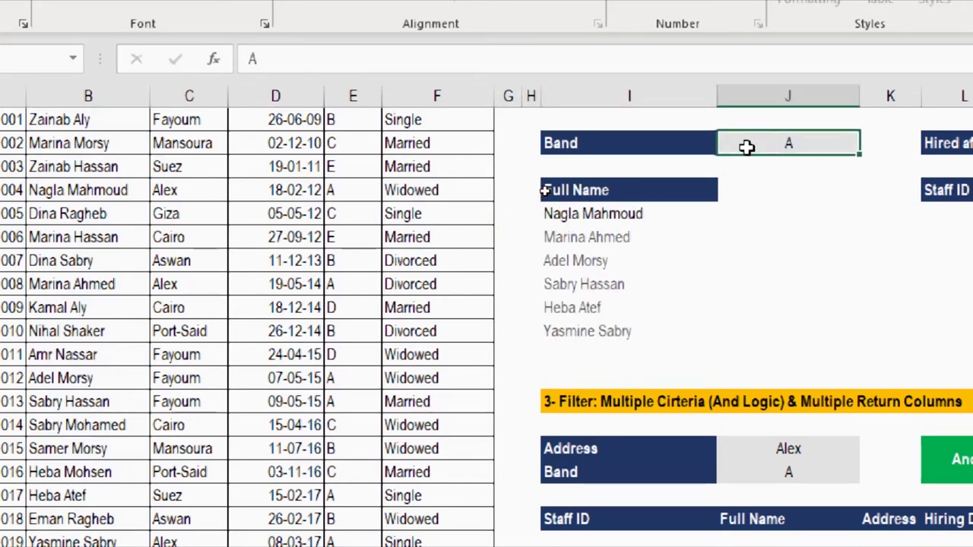
Step: Wrap the FILTER formula in I6 in a SORT function so the returned names are listed alphabetically
key("Left")
key("Down")
key("Down")
key("Down")
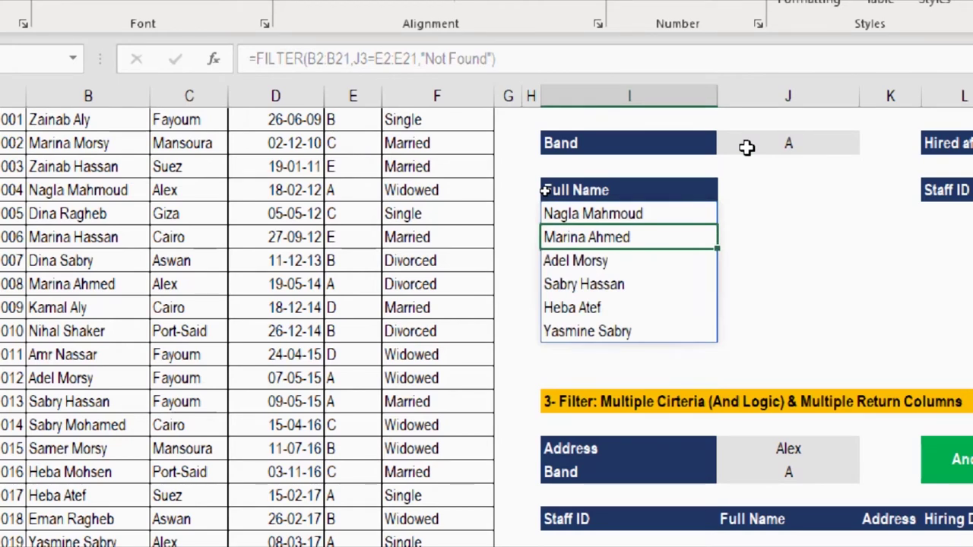
key("Up")
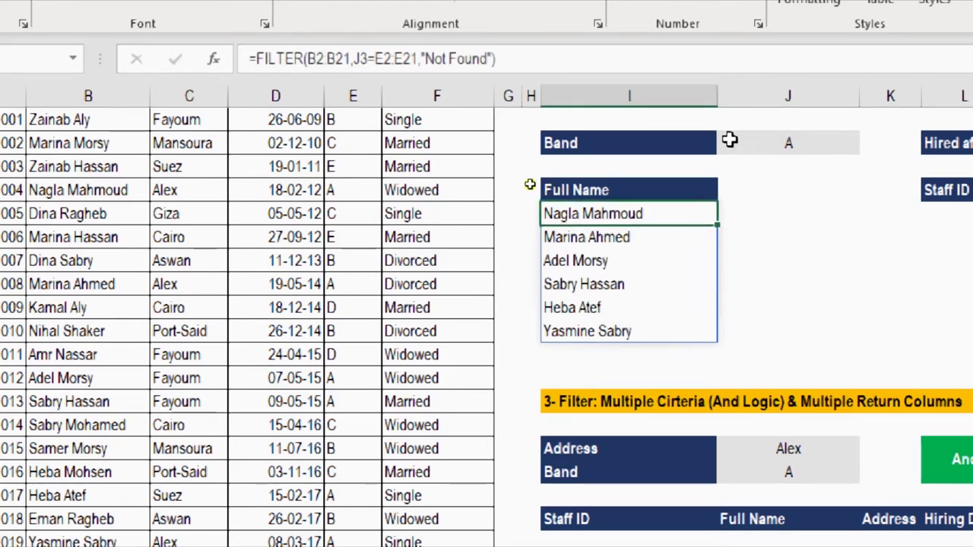
left_click(257, 59)
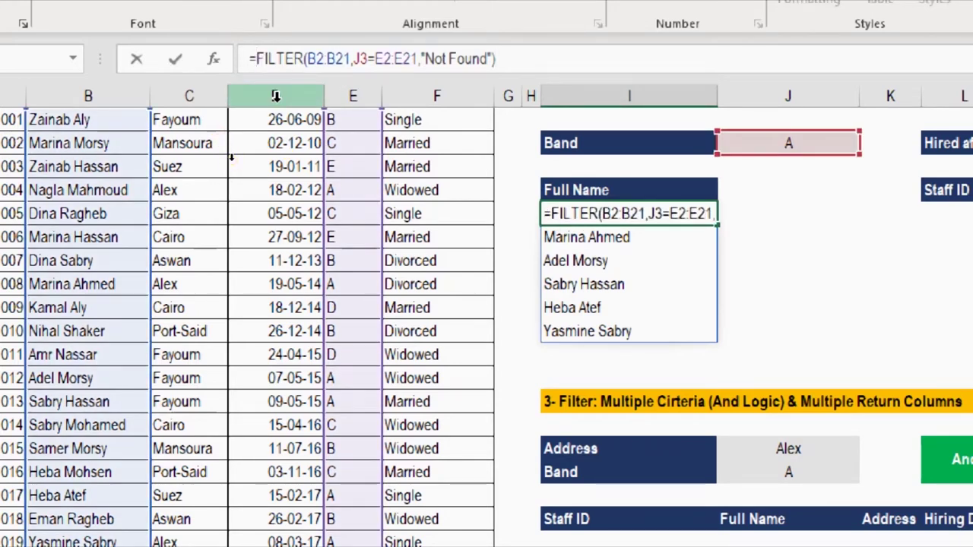
type("Sort")
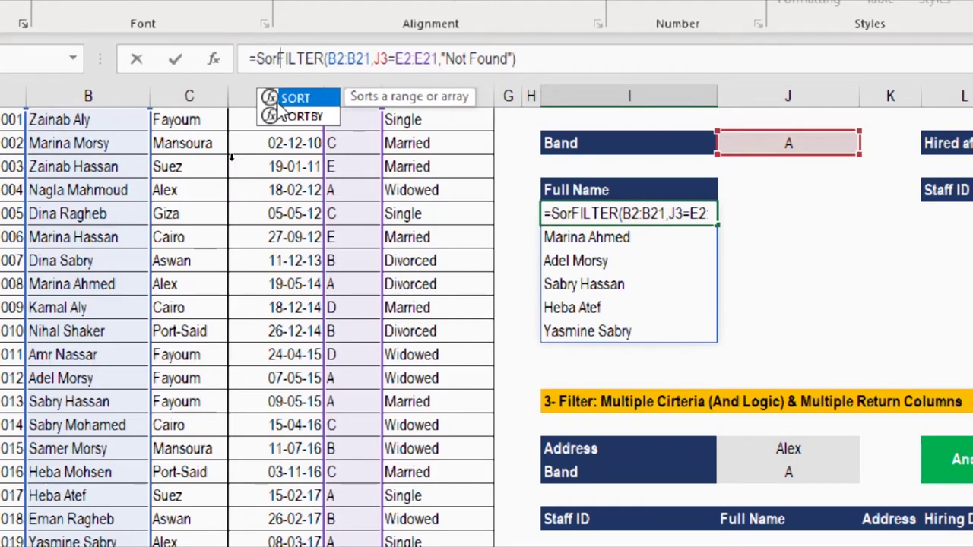
double_click(278, 105)
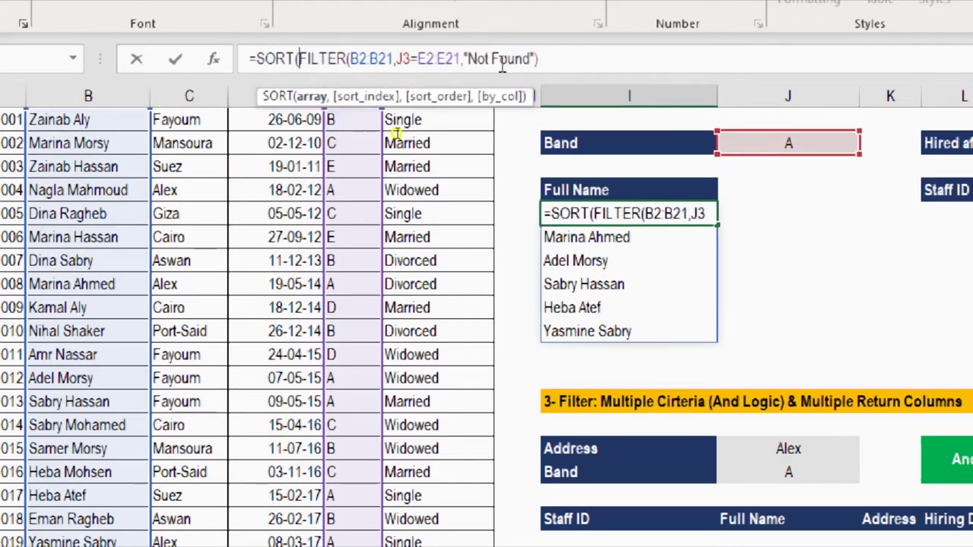
left_click(560, 58)
type(")")
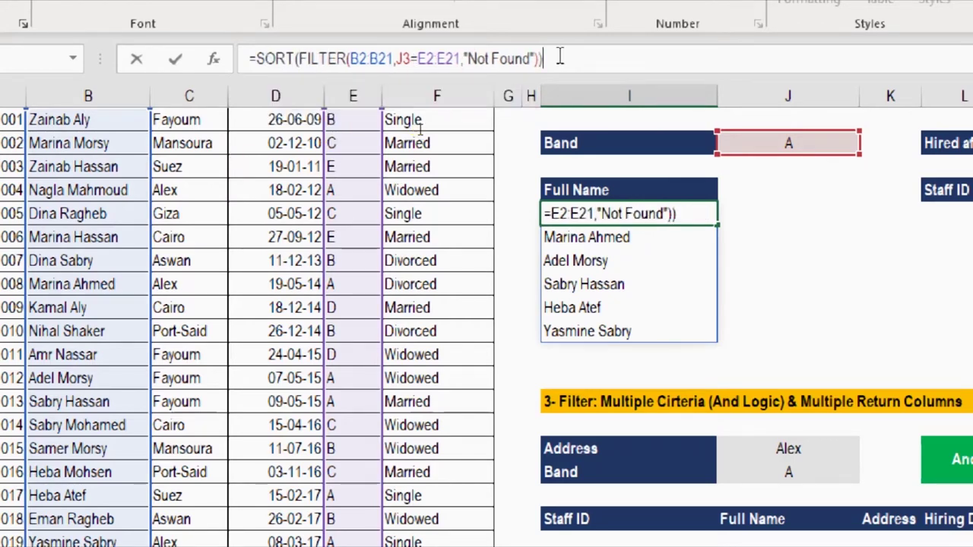
key("Return")
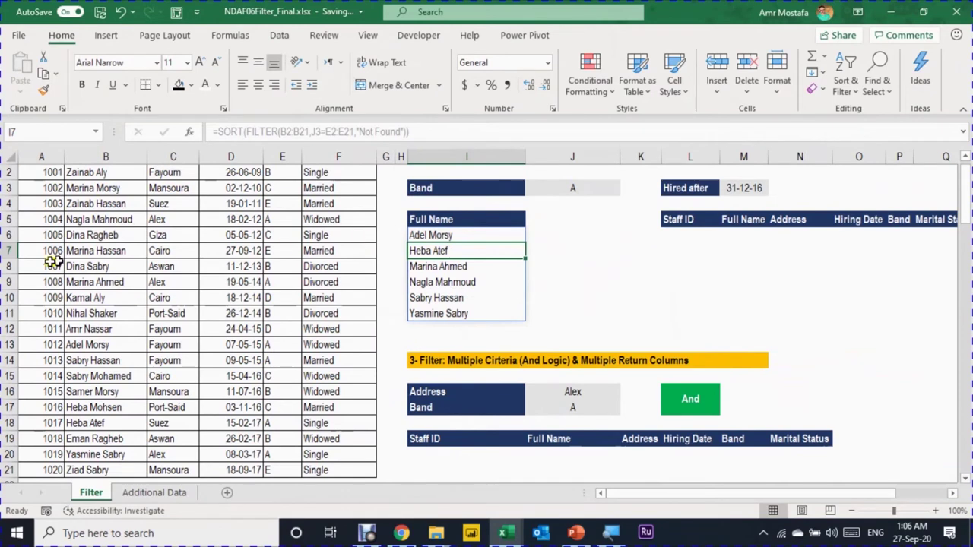
left_click(95, 313)
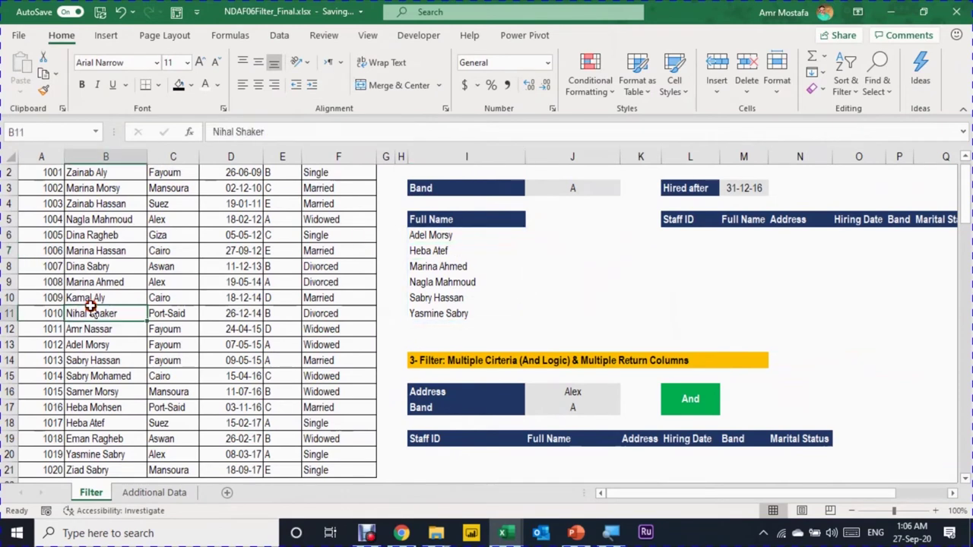
Step: Copy the employee record in A3:F3 of the Additional Data sheet to row 22 of the Filter sheet, directly below the existing data
left_click(139, 494)
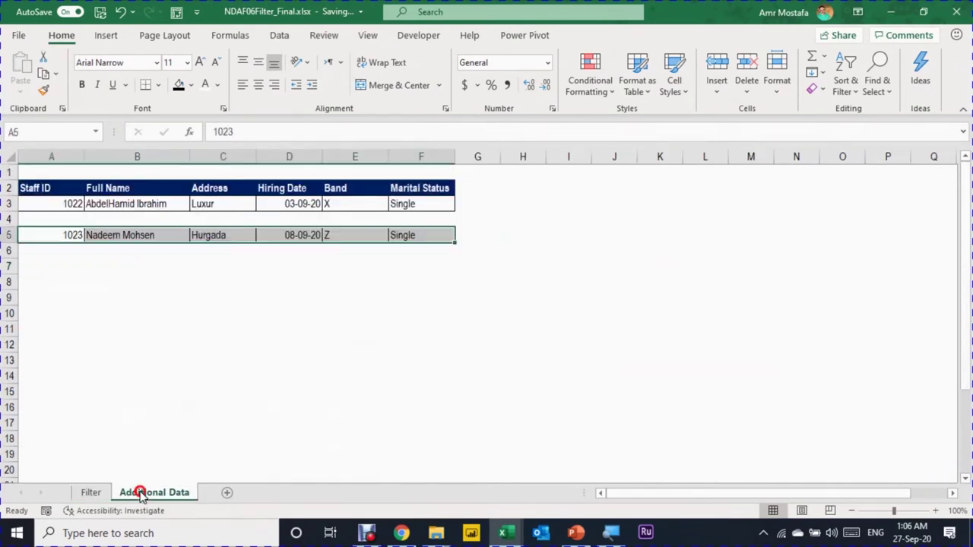
left_click(64, 204)
left_click_drag(64, 204, 411, 200)
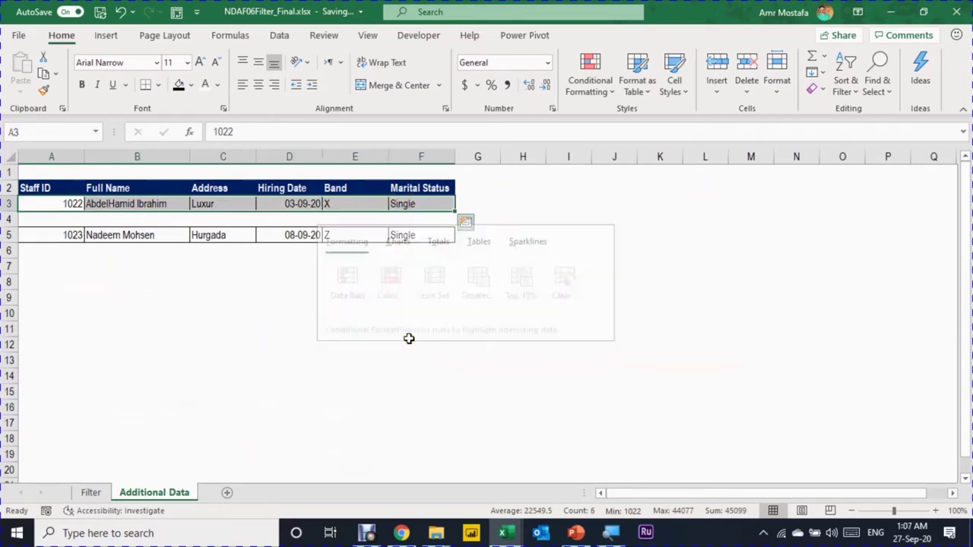
key("ctrl+c")
left_click(90, 492)
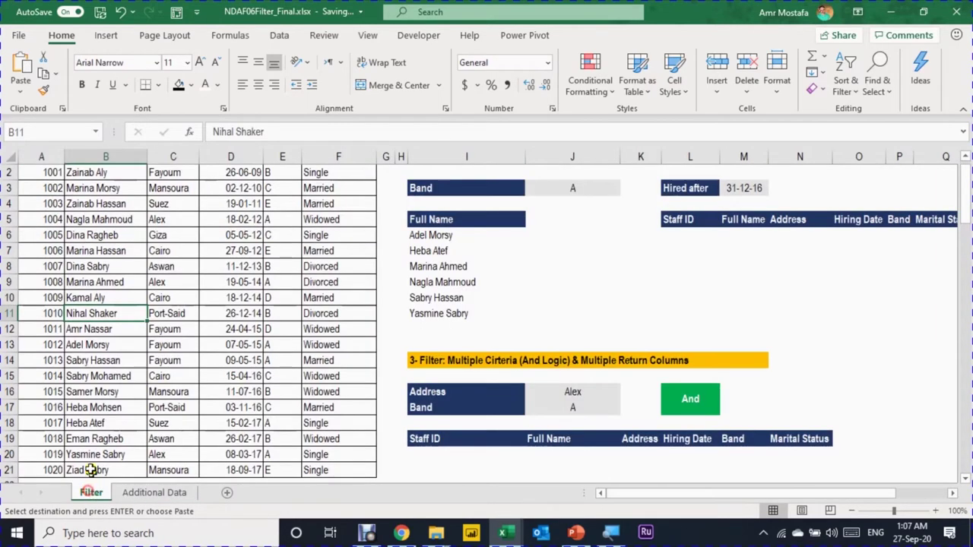
left_click(48, 412)
scroll(45, 414, "down", 6)
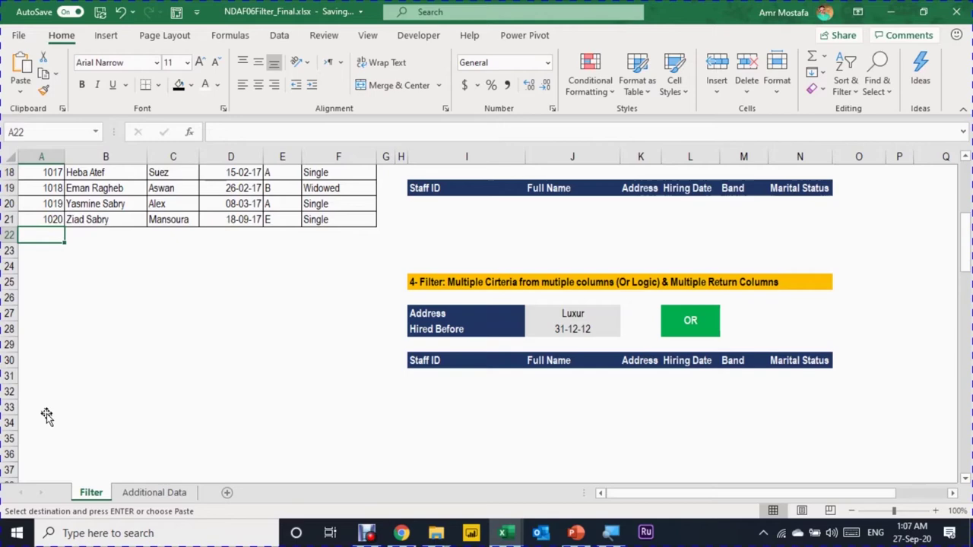
key("ctrl+v")
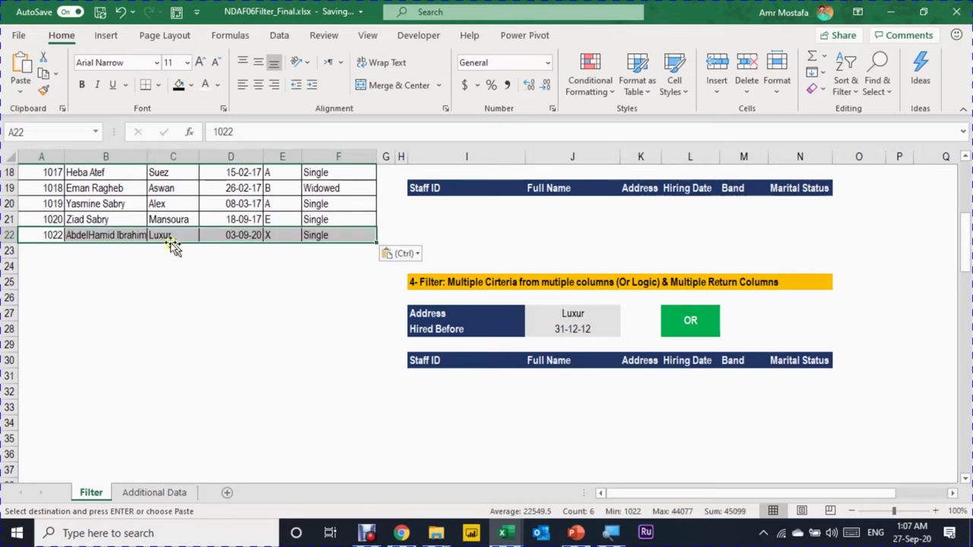
Step: Set the Band criterion in J3 to X, the band of the record added in row 22
scroll(238, 256, "up", 3)
left_click(282, 360)
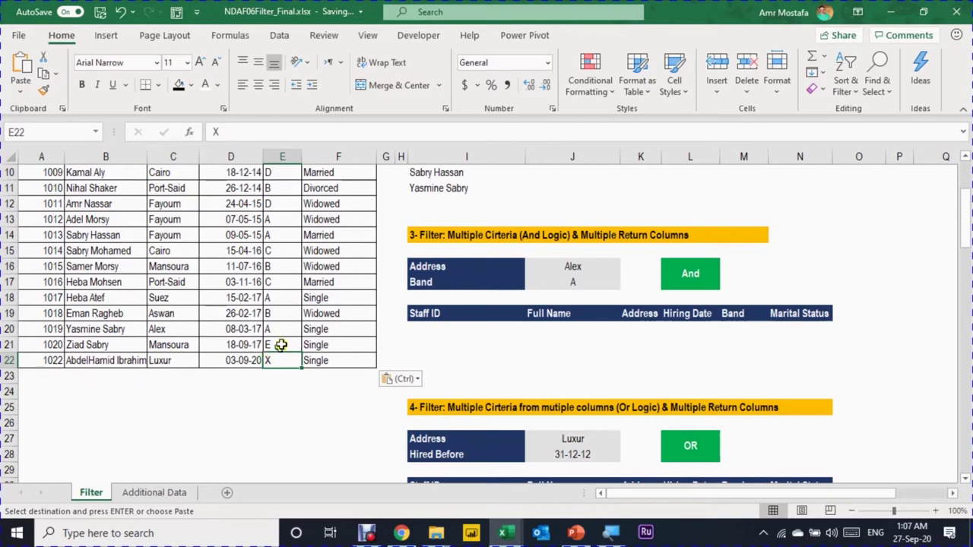
scroll(319, 337, "up", 3)
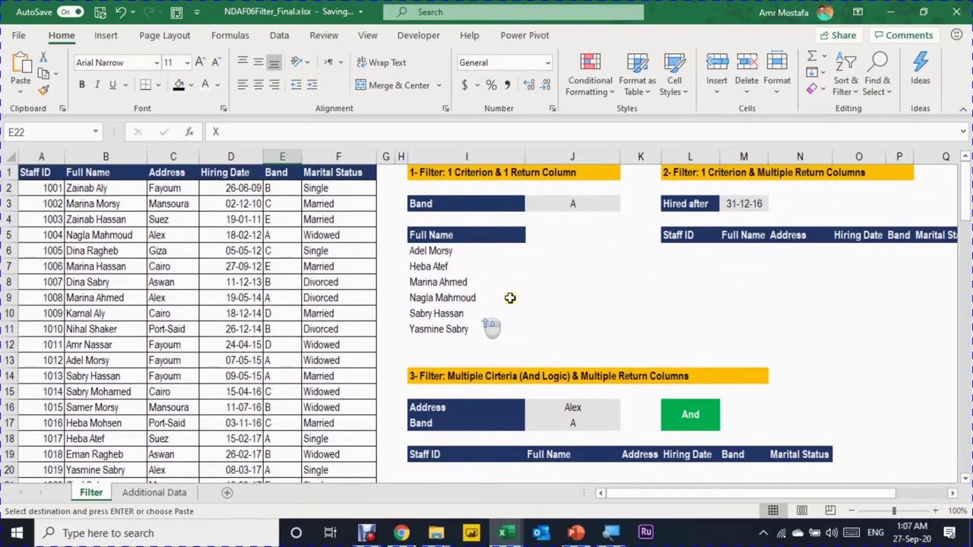
left_click(559, 204)
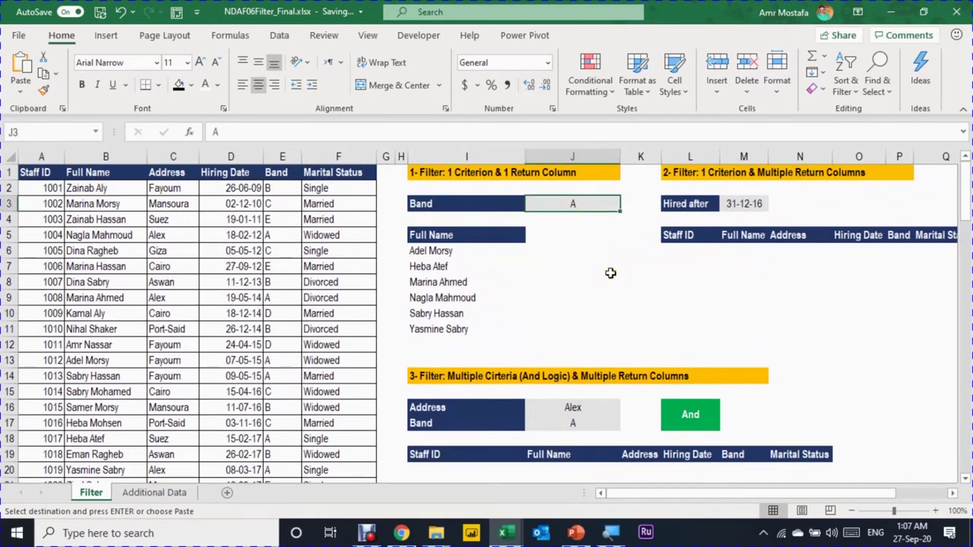
type("X")
key("Return")
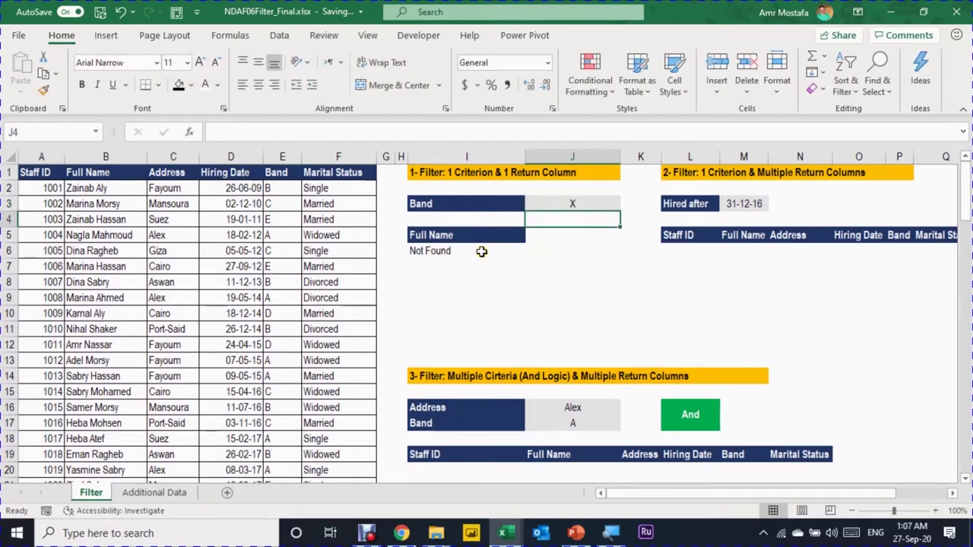
Step: Examine which rows the ranges in the SORT and FILTER formula in I6 cover, compared with the record added in row 22
left_click(481, 251)
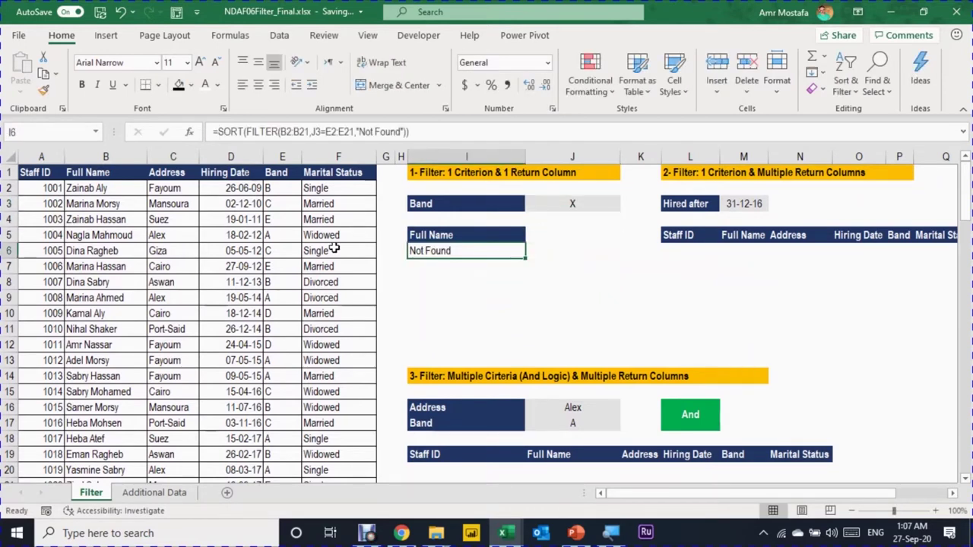
double_click(446, 249)
scroll(261, 243, "down", 2)
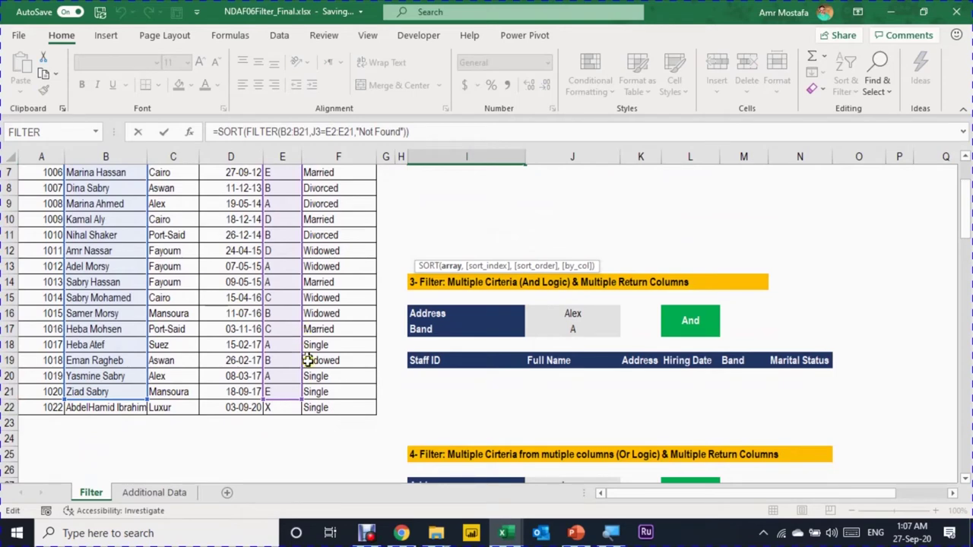
scroll(319, 332, "up", 1)
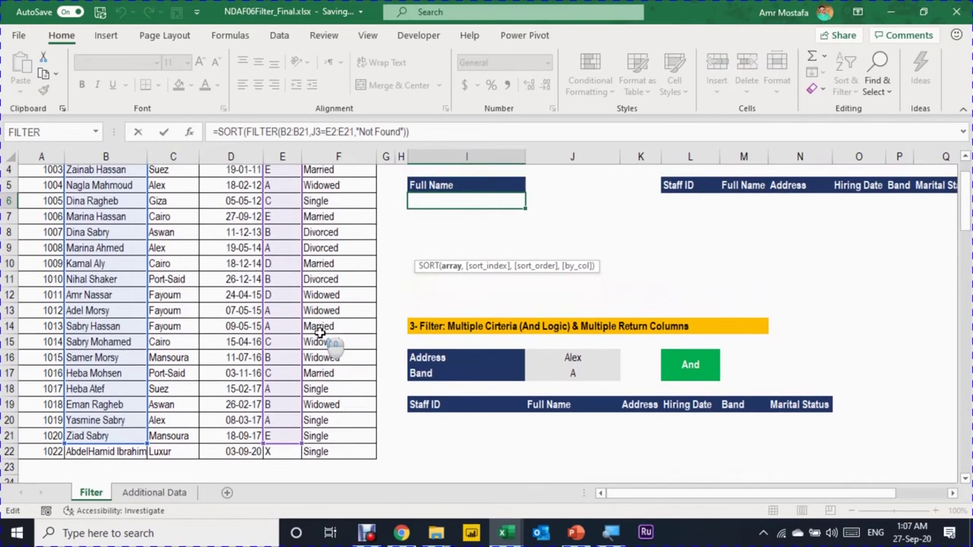
scroll(320, 332, "up", 1)
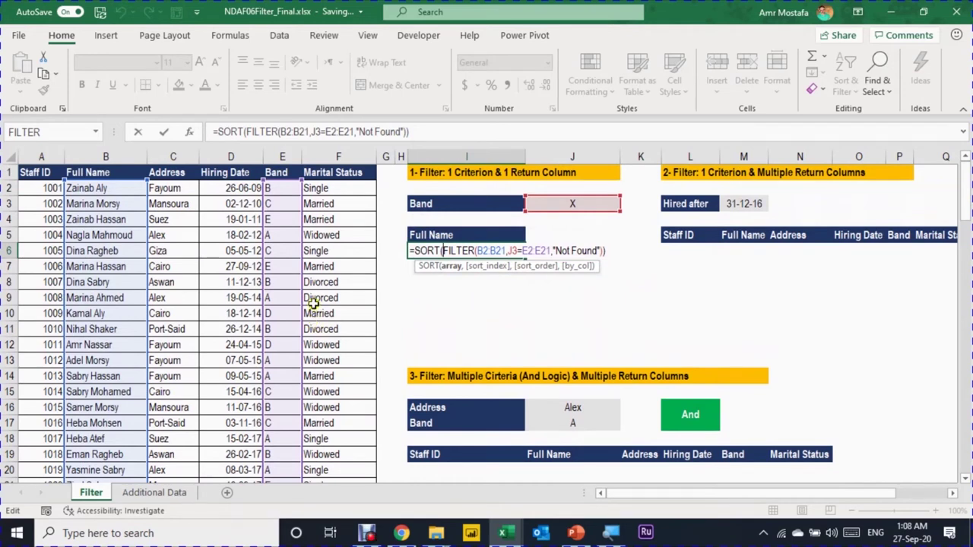
key("ctrl+Return")
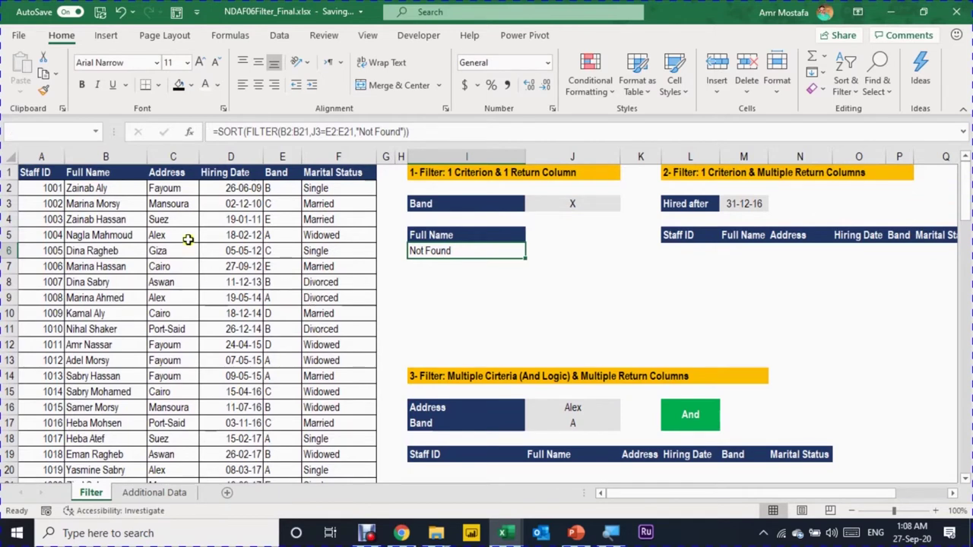
Step: Convert the employee data in A1:F22 into an Excel table with headers
left_click(163, 221)
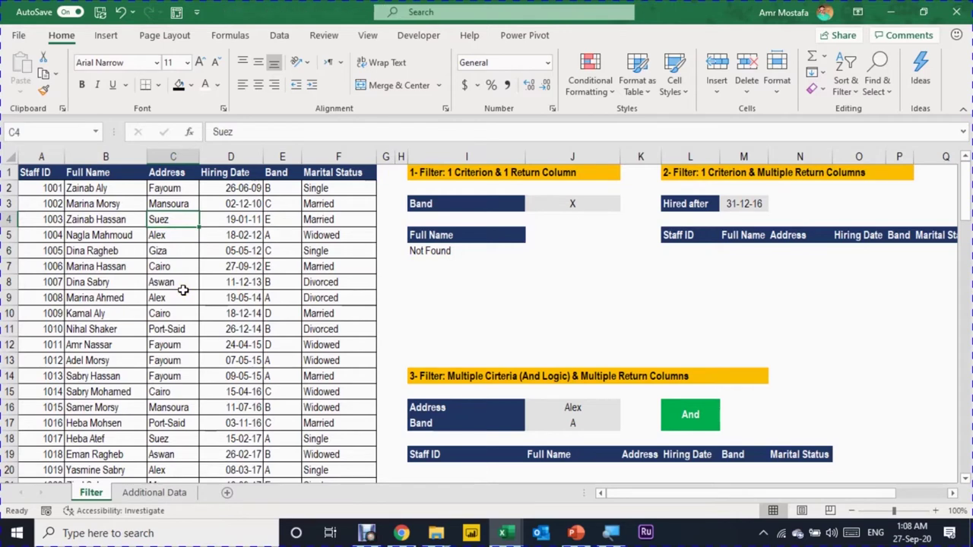
key("ctrl+t")
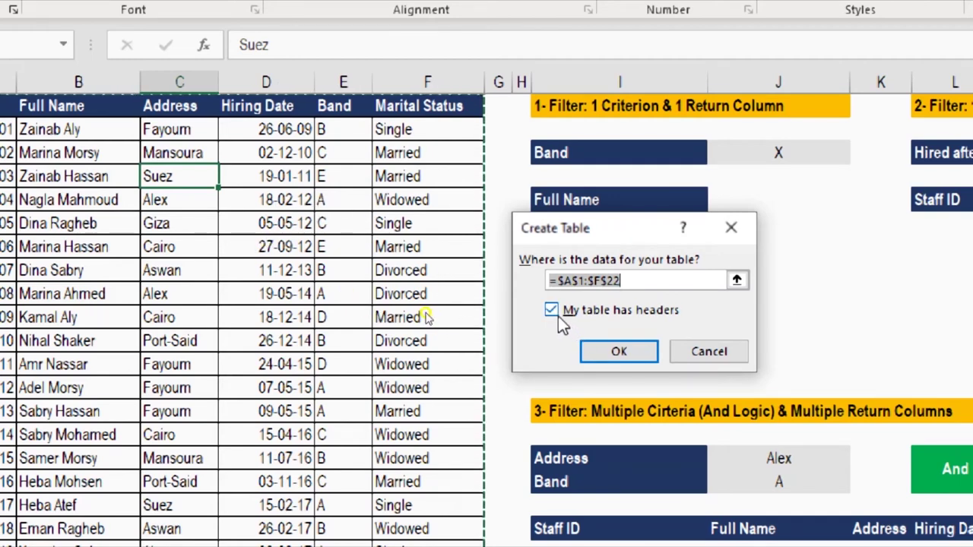
left_click(632, 359)
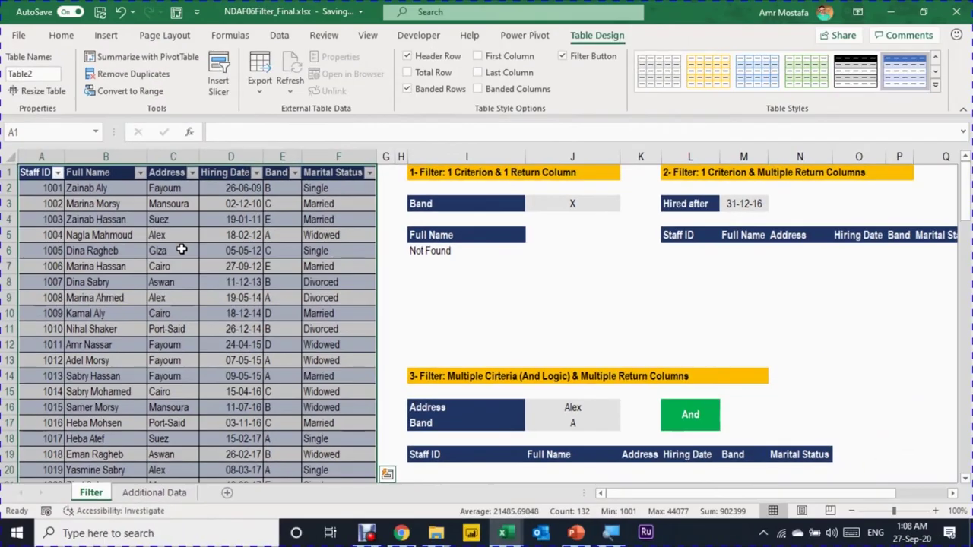
Step: Rename the new employee table as Staff
left_click(199, 235)
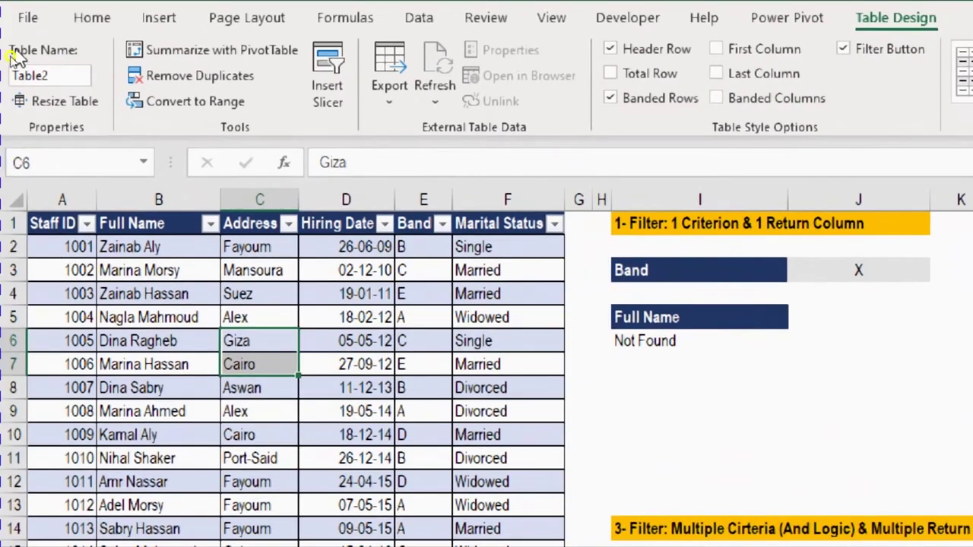
left_click(30, 74)
double_click(56, 78)
type("S")
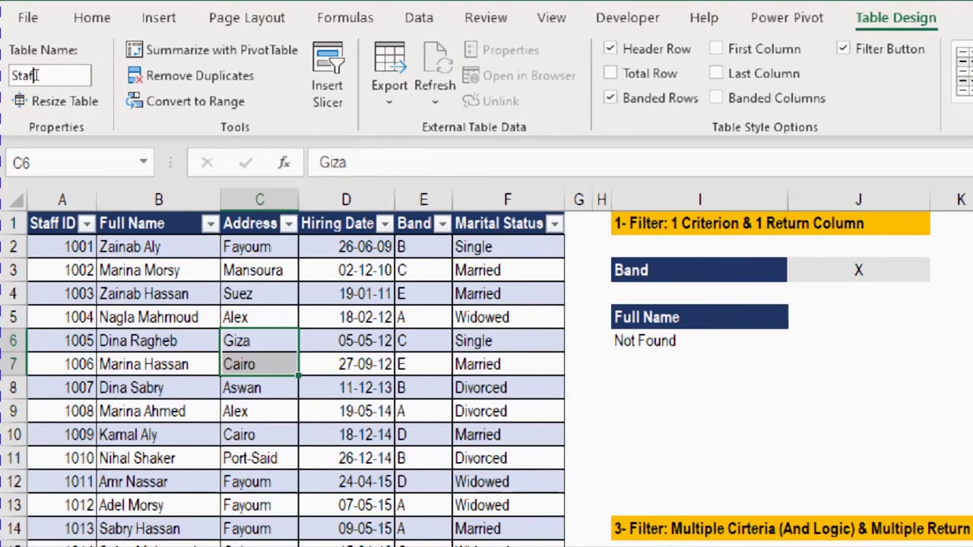
type("taff")
Step: Replace the ranges B2:B21 and E2:E21 in the I6 formula with the table references Staff[Full Name] and Staff[Band]
left_click(668, 341)
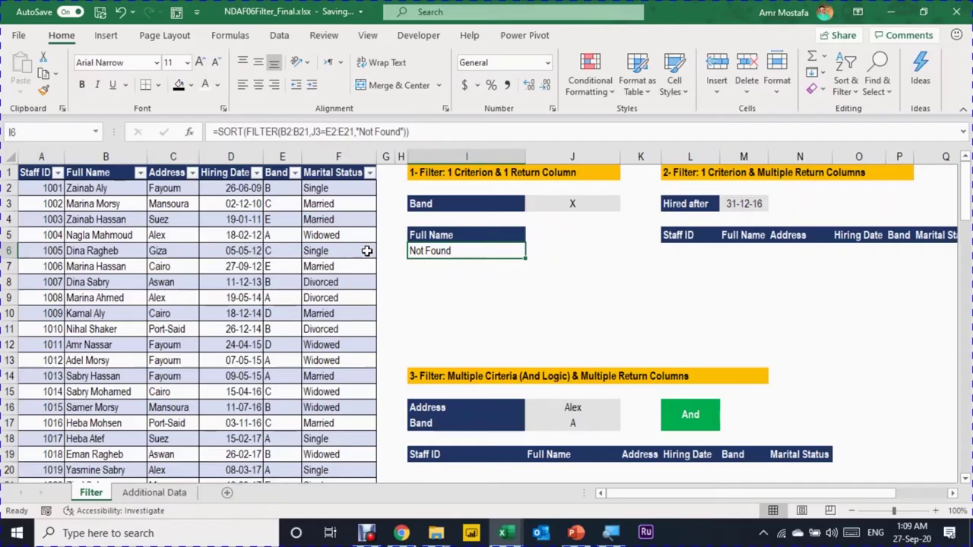
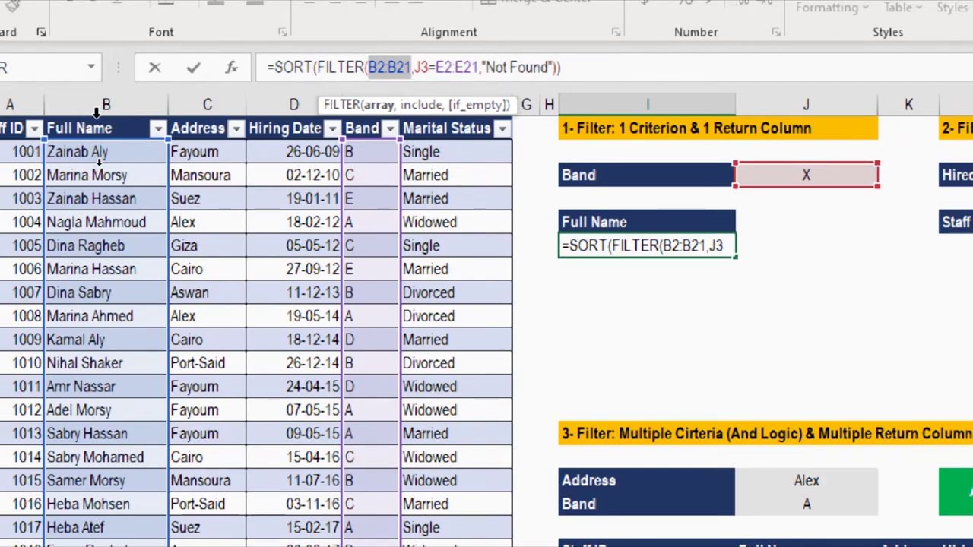
left_click(97, 112)
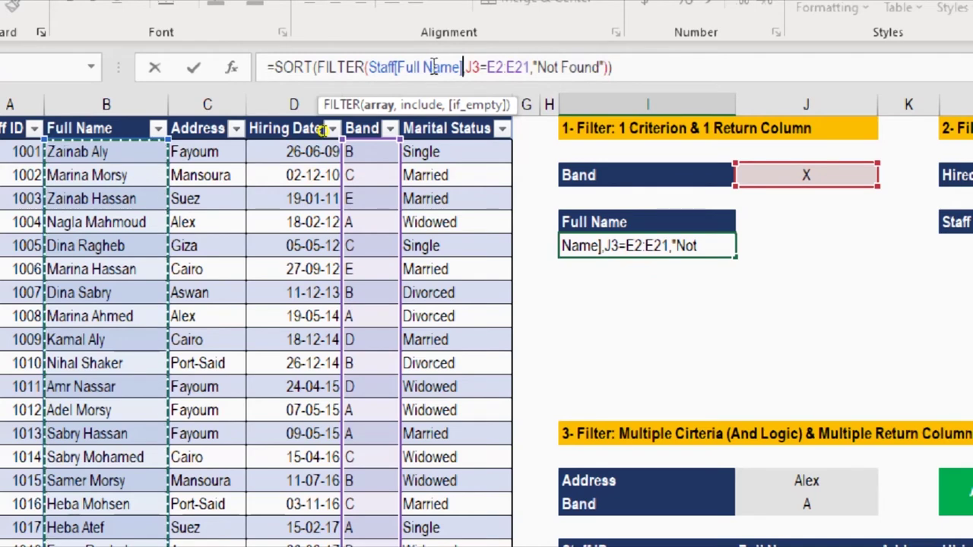
type(",")
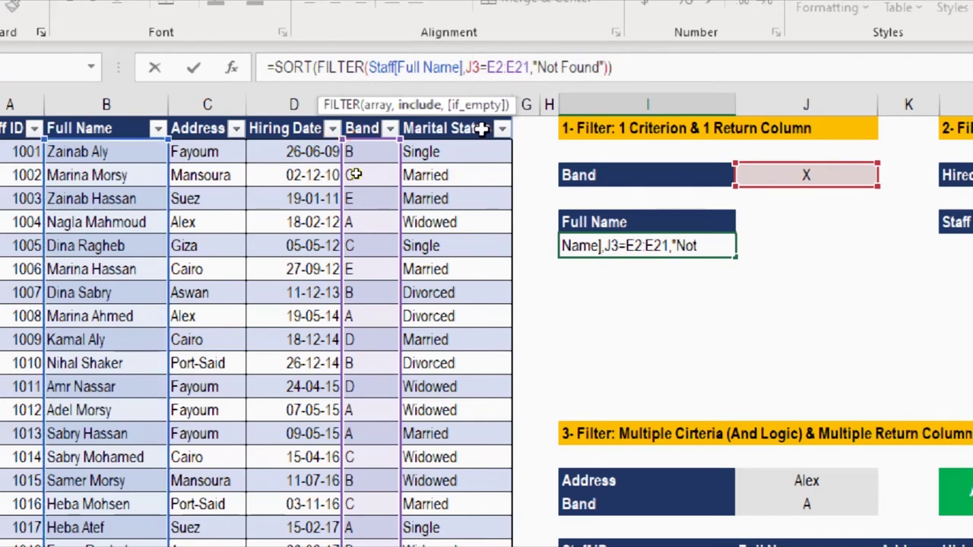
left_click(488, 67)
left_click_drag(489, 67, 531, 67)
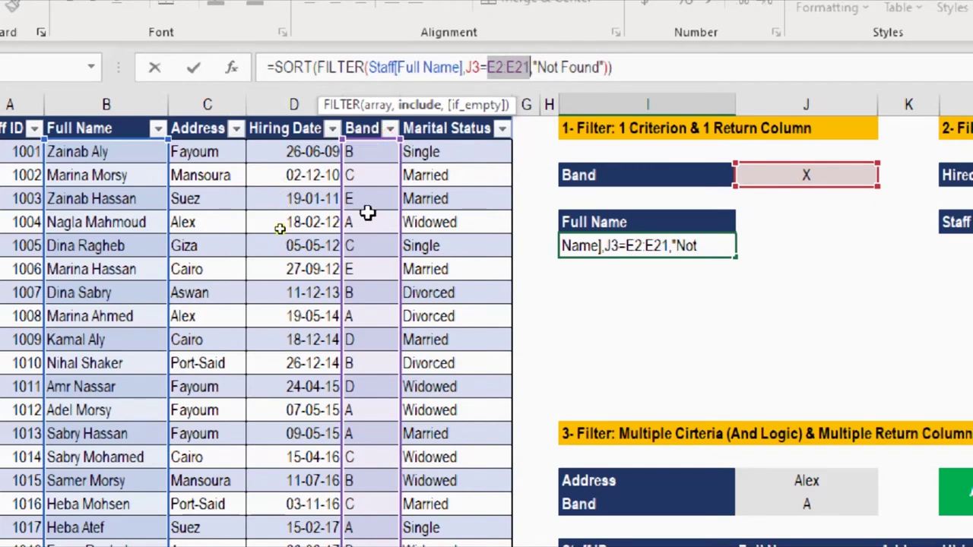
left_click(361, 113)
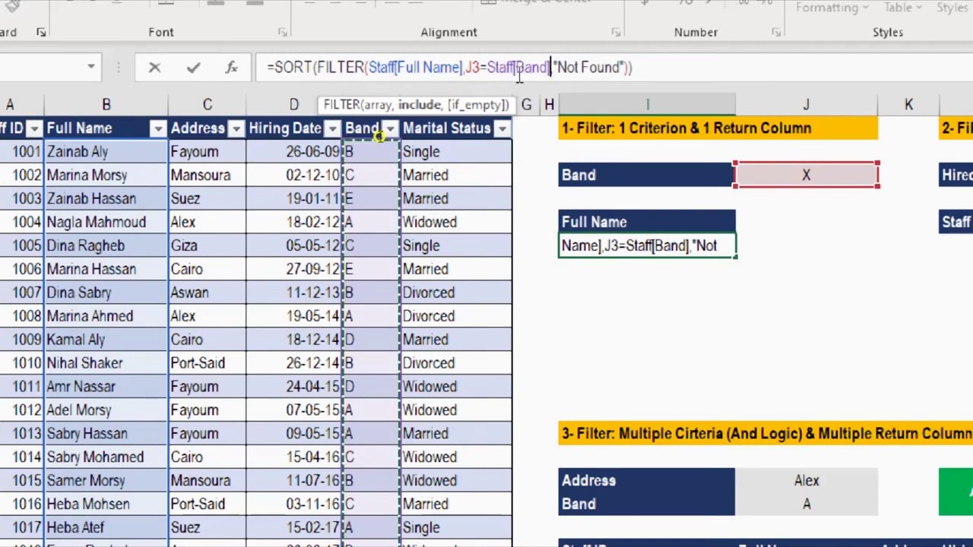
key("Return")
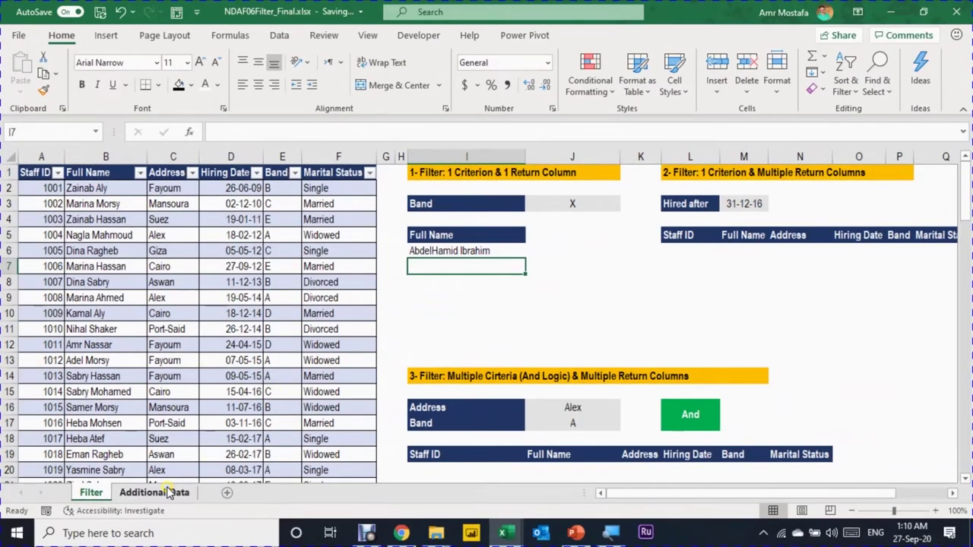
Step: Copy the employee record in A5:F5 of the Additional Data sheet to row 23 of the Filter sheet, directly below the Staff table
left_click(169, 493)
left_click_drag(72, 239, 426, 237)
key("ctrl+c")
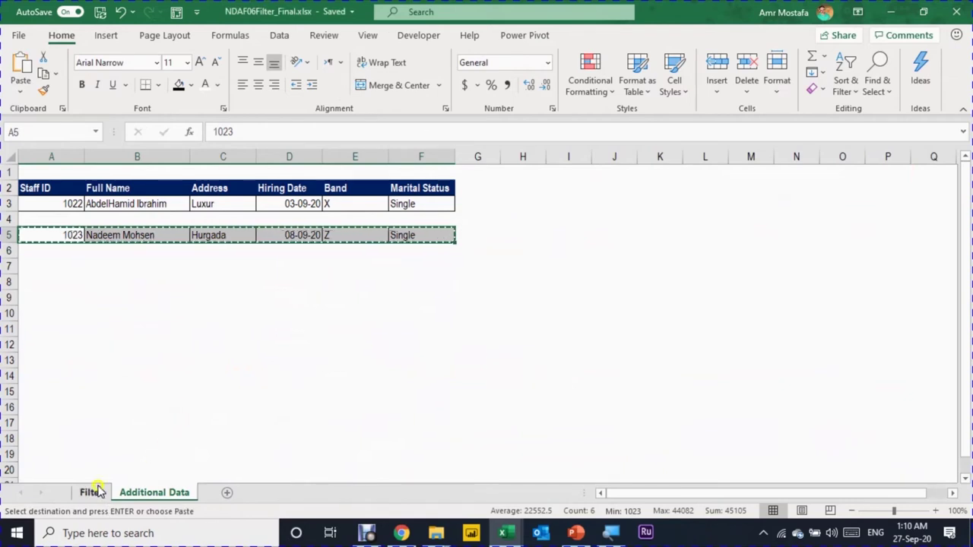
left_click(93, 493)
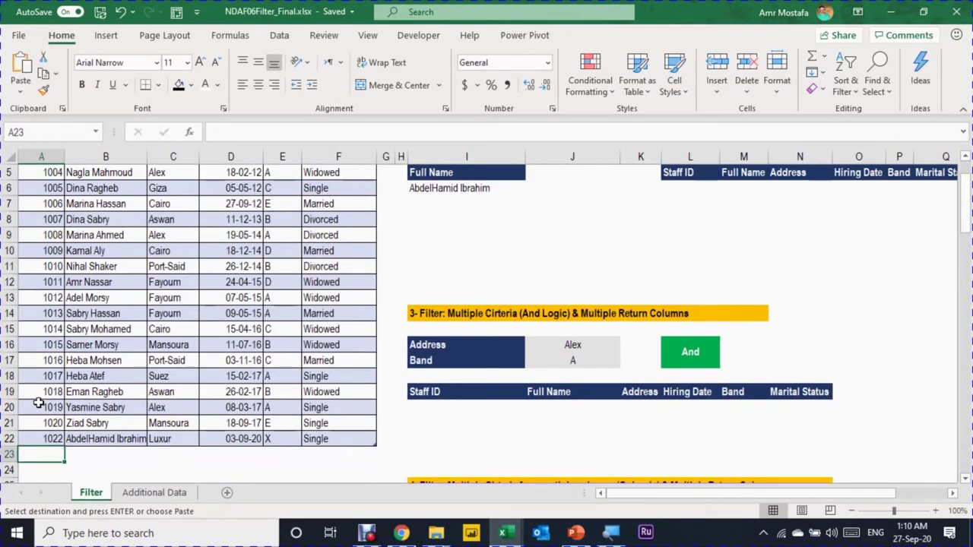
key("ctrl+v")
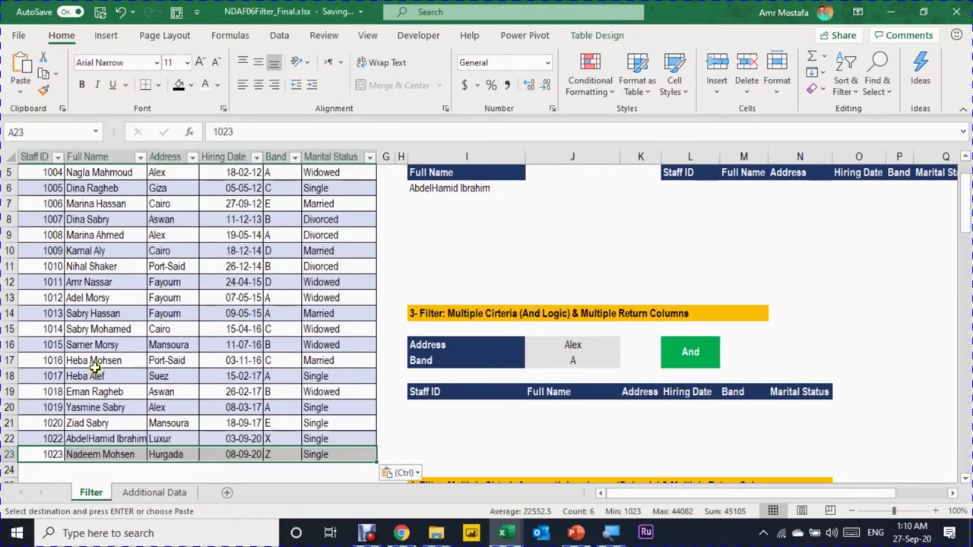
Step: Set the Band criterion in J3 to Z, the band of the record added in row 23
left_click(278, 456)
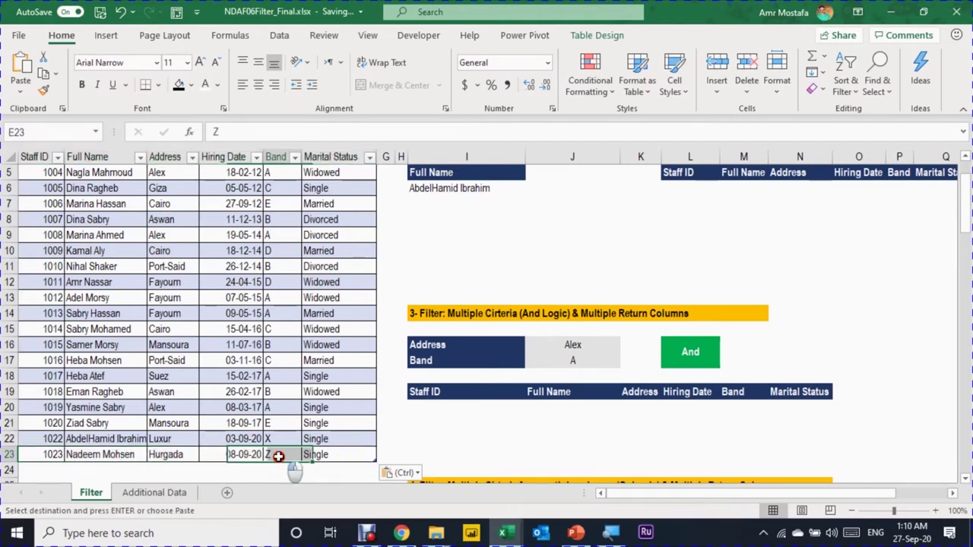
scroll(342, 437, "up", 2)
left_click(554, 203)
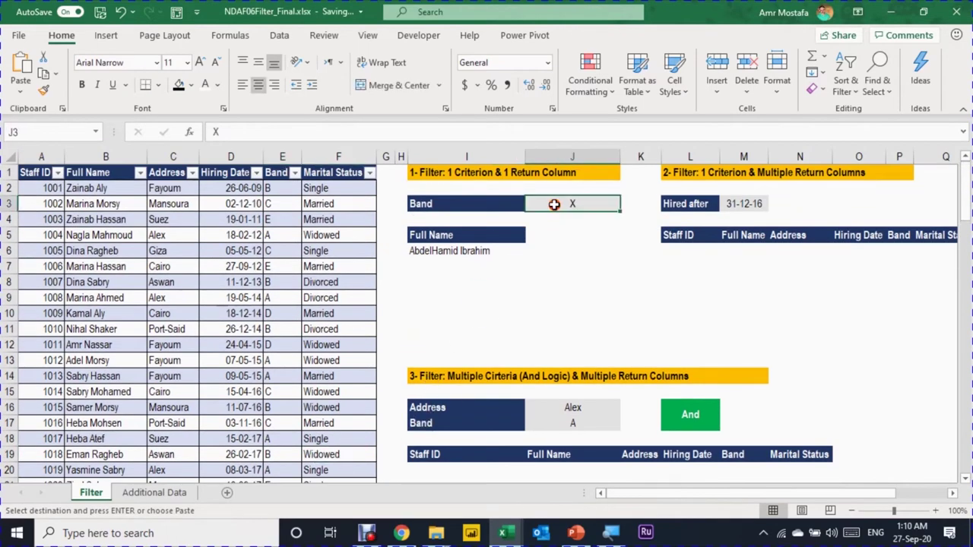
key("ctrl+v")
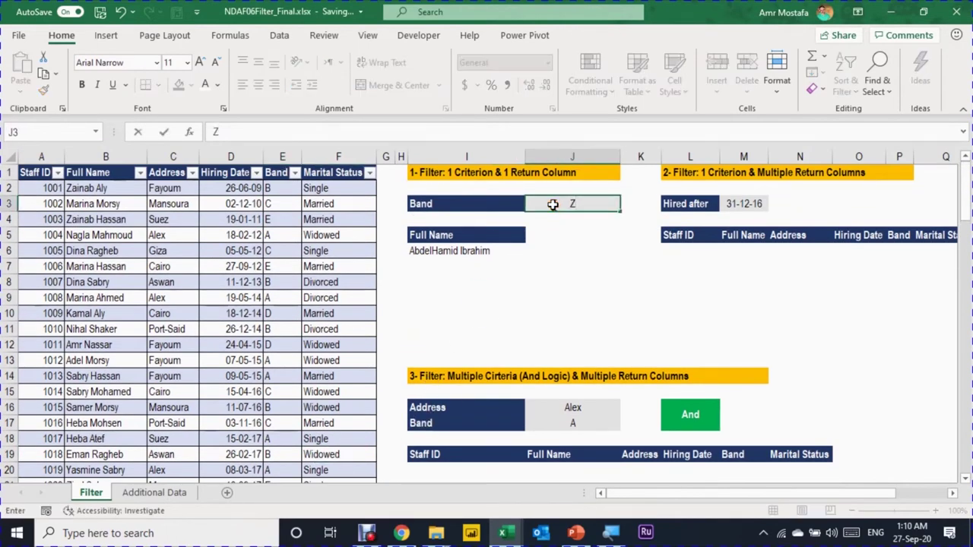
key("Return")
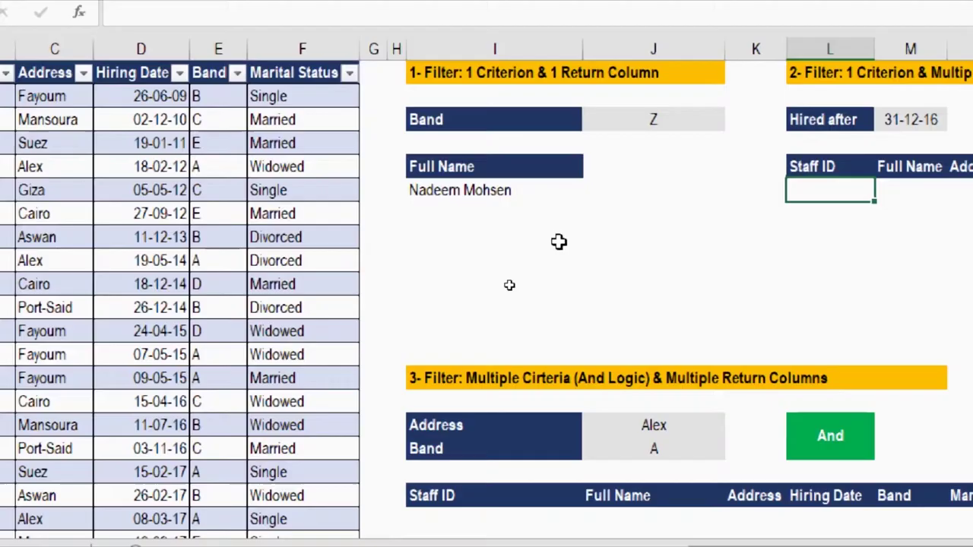
Step: Start a FILTER formula in L6 under section 2 with the whole Staff table as its array
type("=fil")
key("Tab")
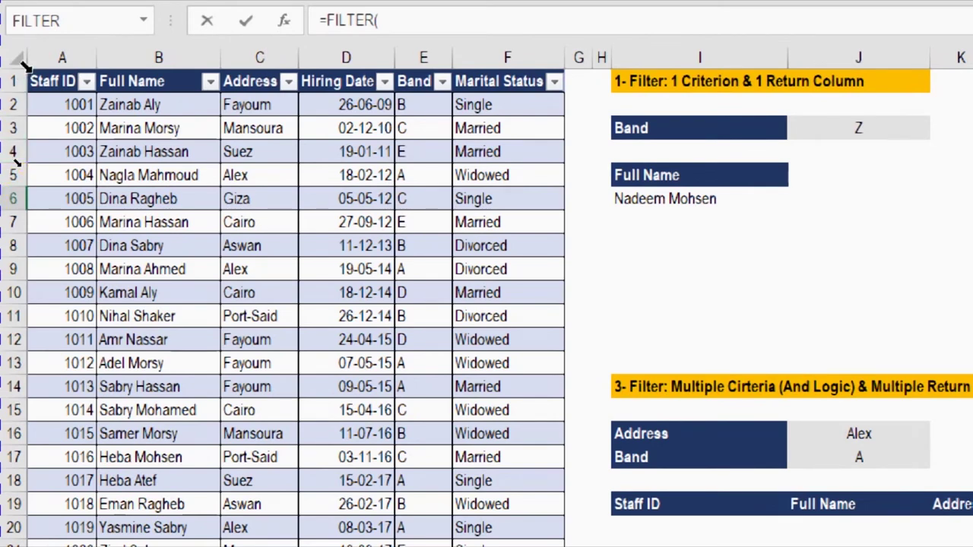
left_click(25, 67)
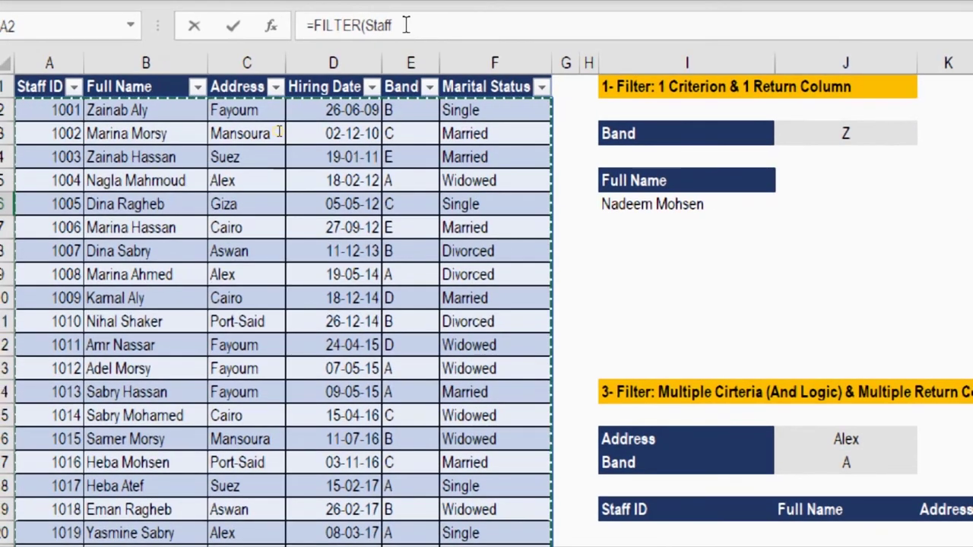
left_click(406, 25)
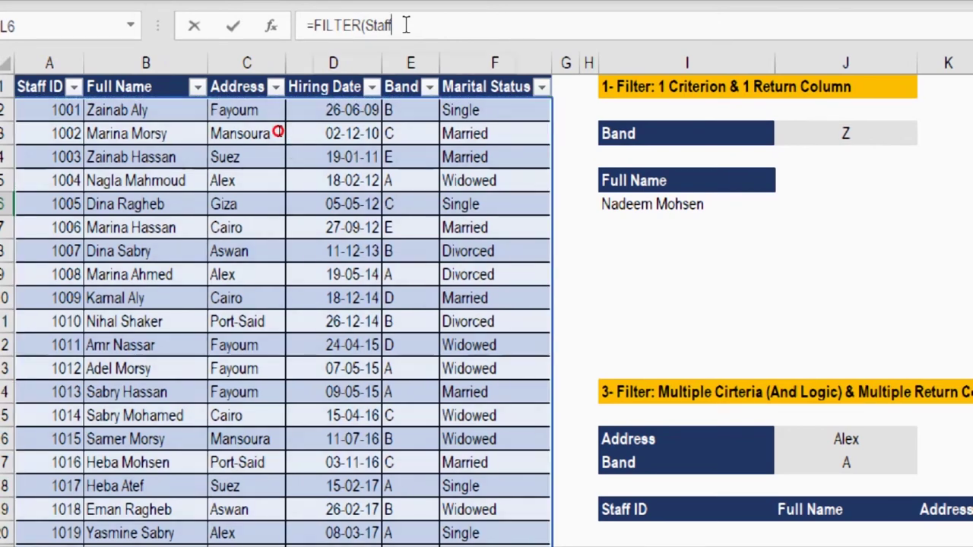
type(",")
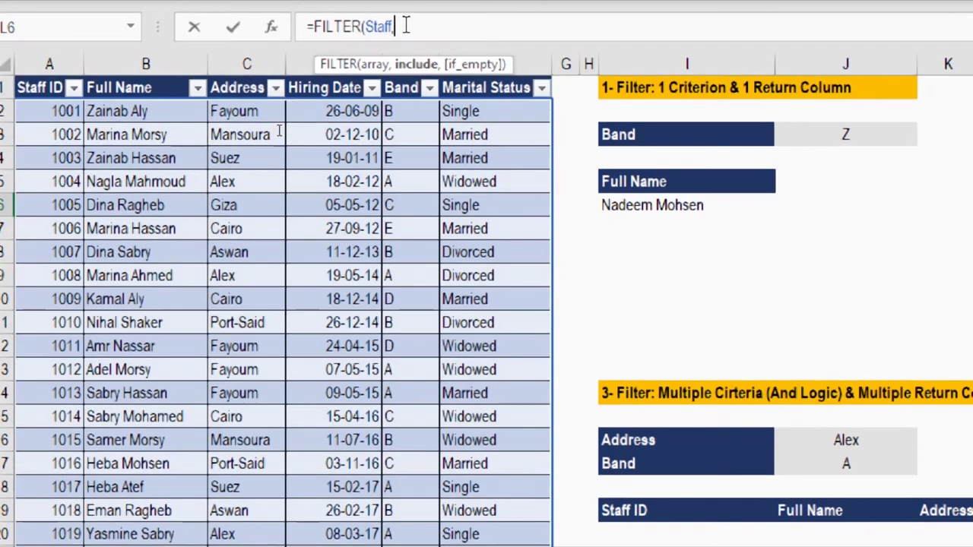
Step: Complete the L6 formula with the condition Staff[Hiring Date]>M3 and "not found" as the if-empty value
left_click(335, 72)
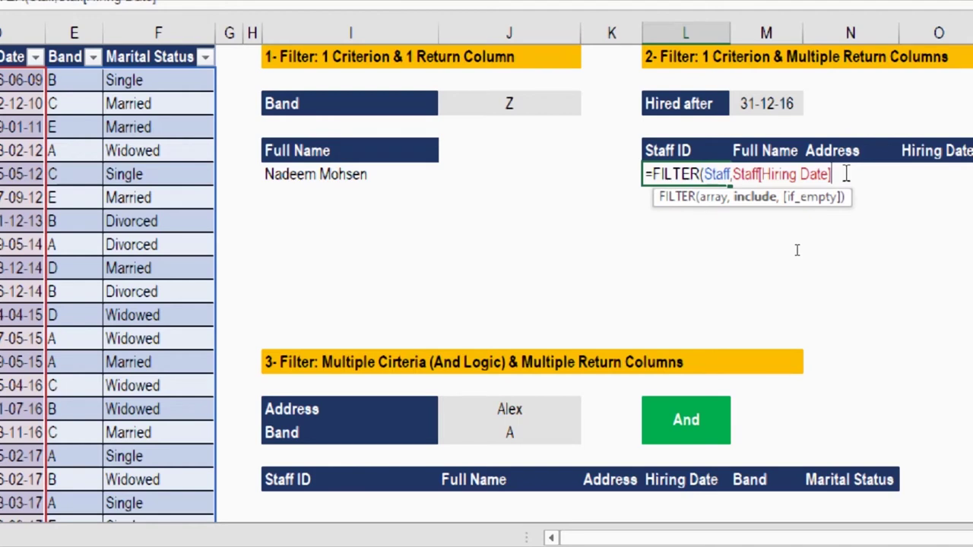
type(">")
left_click(766, 104)
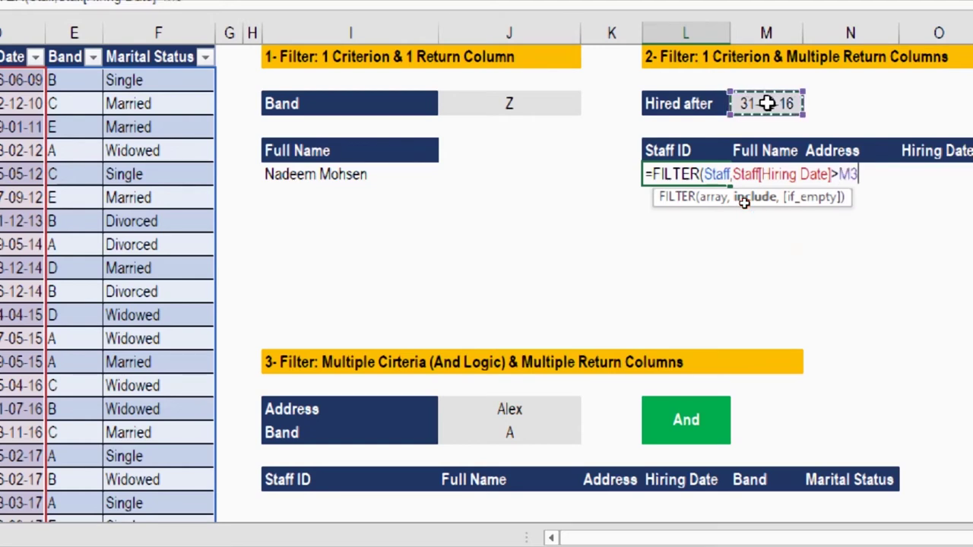
type(",")
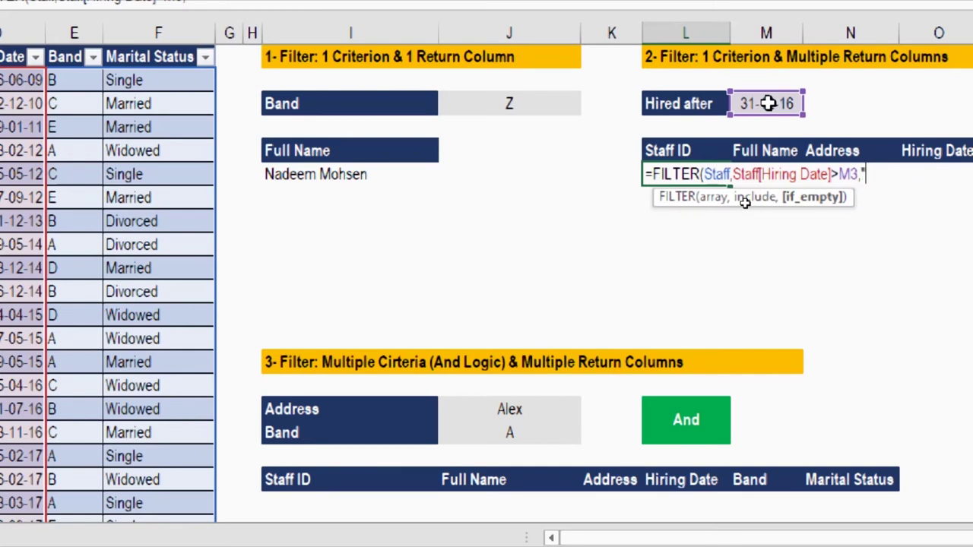
type("\"not found")
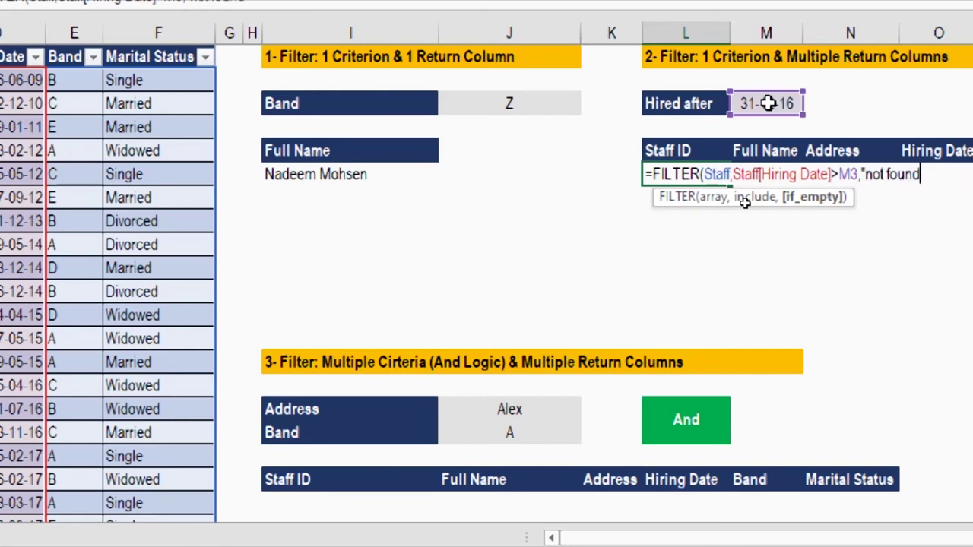
type("\")")
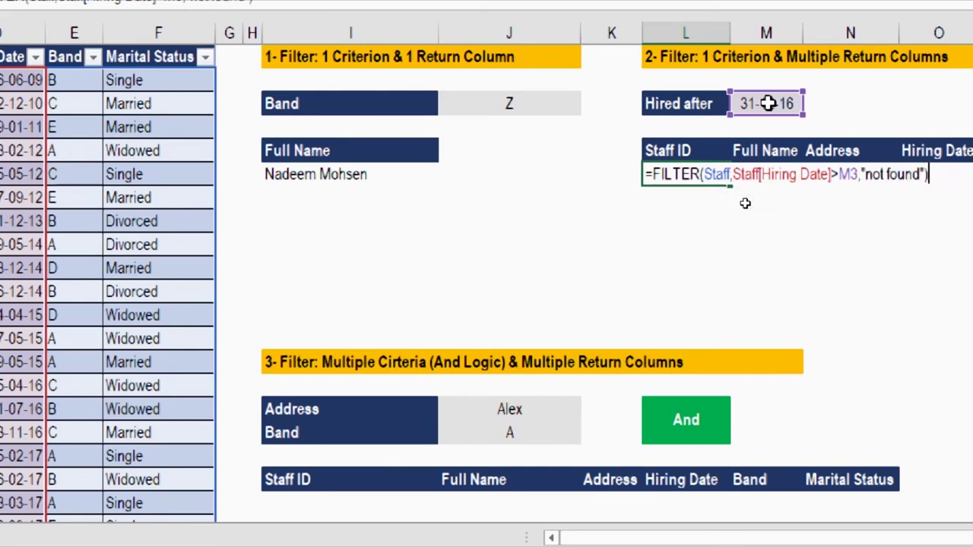
key("Return")
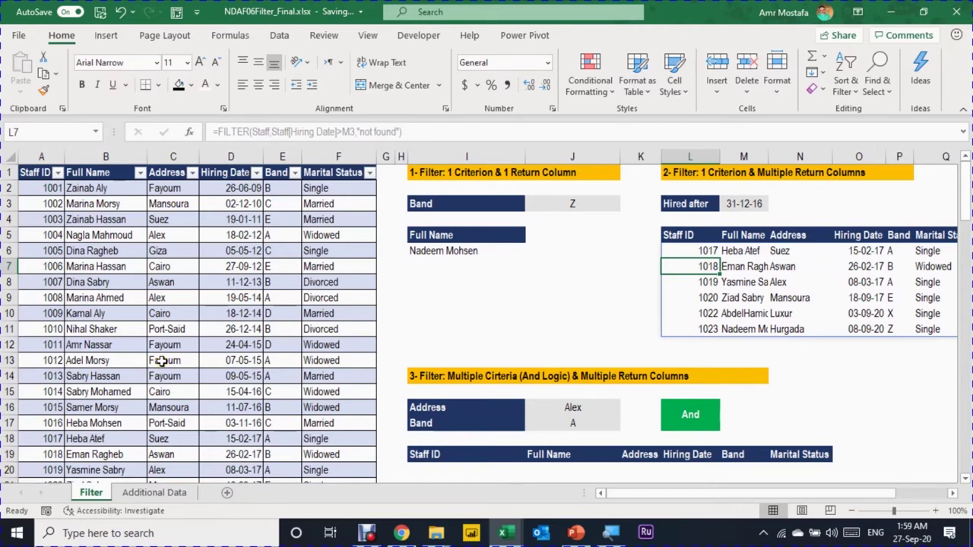
Step: Start a FILTER formula in I20, below section 3's Staff ID header, with the Staff table as its array
scroll(423, 327, "down", 2)
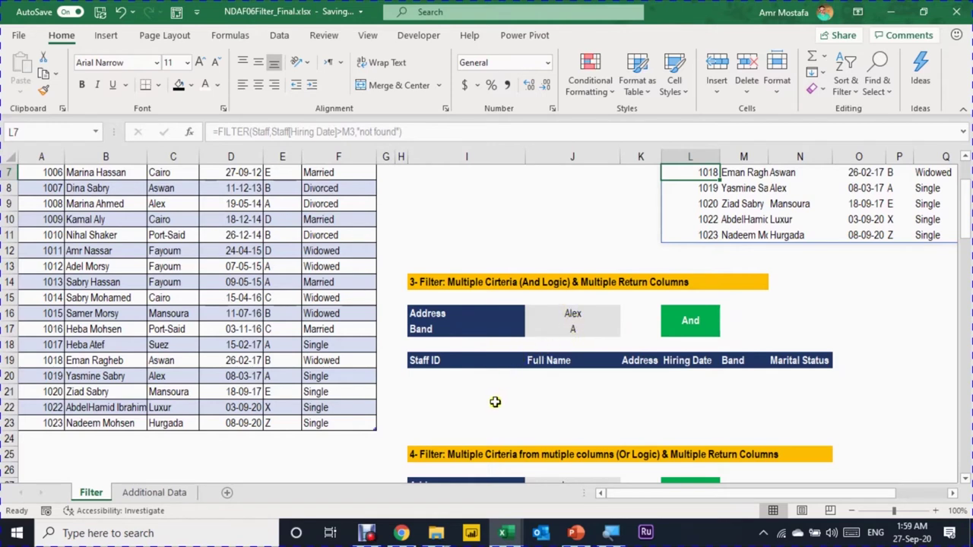
left_click(462, 376)
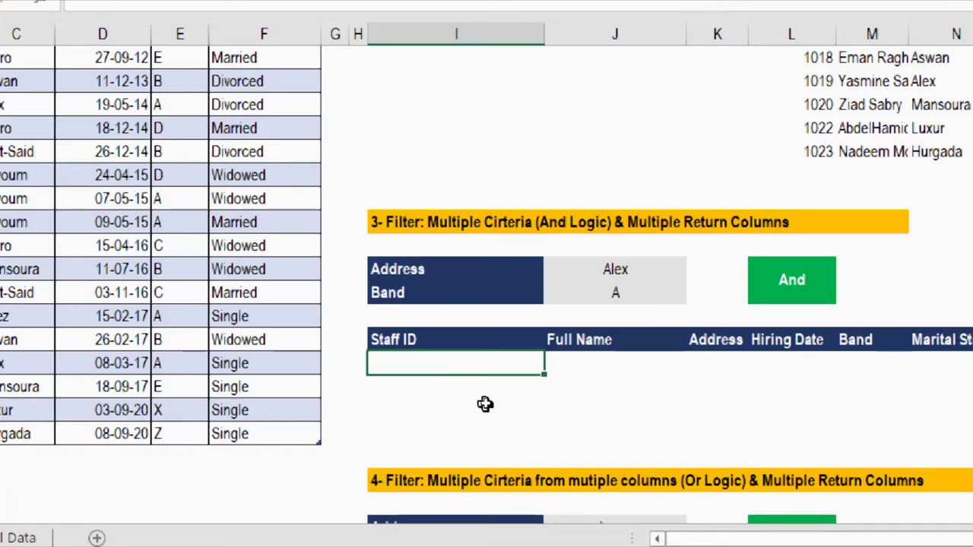
type("=FILTER(")
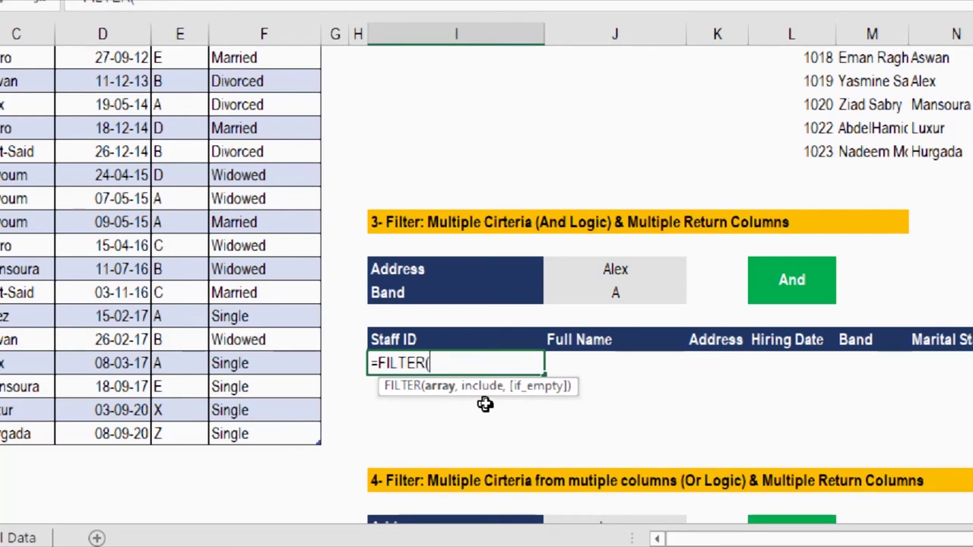
type("sta")
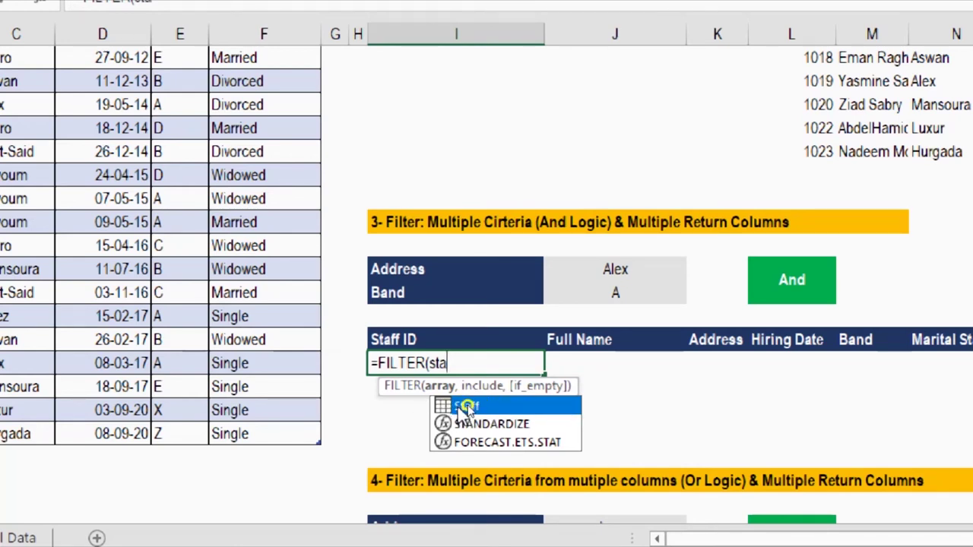
left_click(464, 408)
double_click(464, 408)
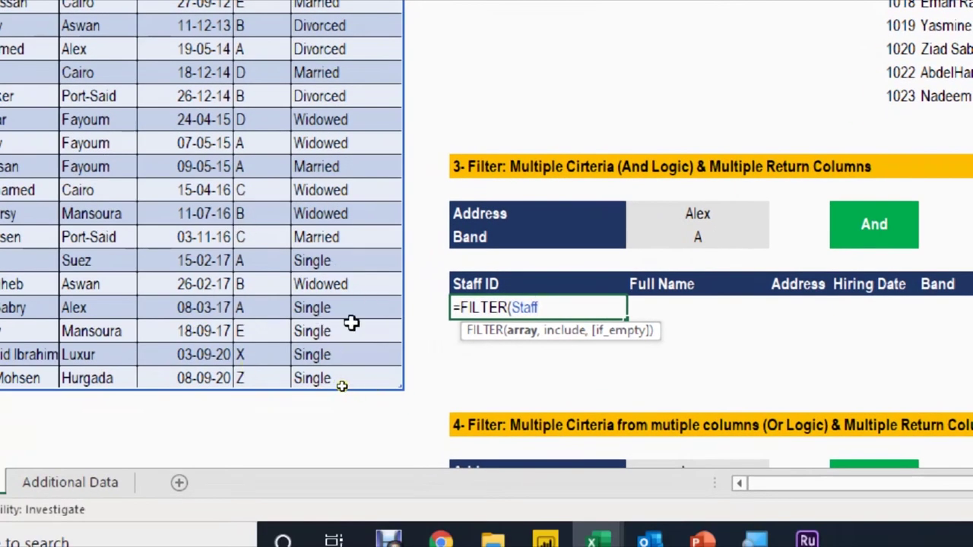
type(",")
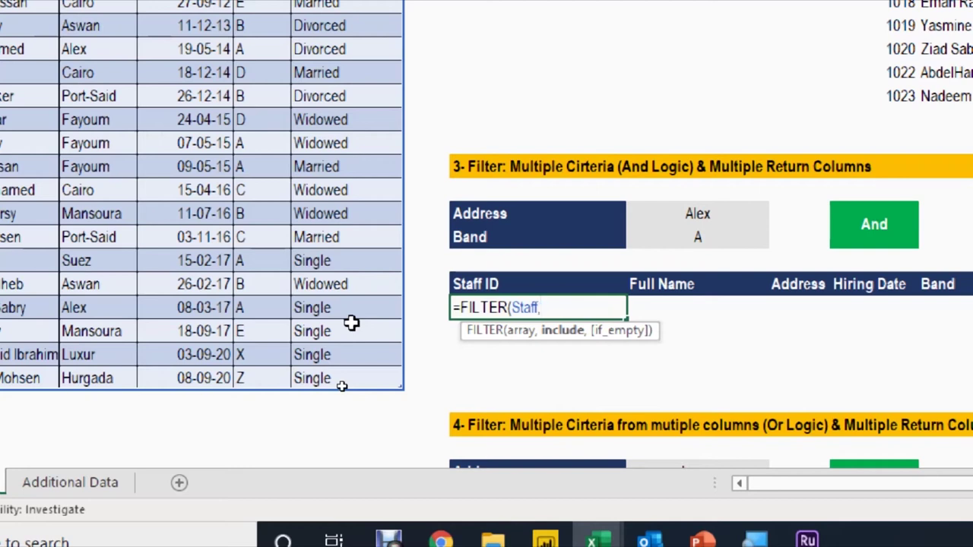
Step: Add the bracketed condition Staff[Address]=J16 as the include argument of the I20 formula
type("(")
type("sta")
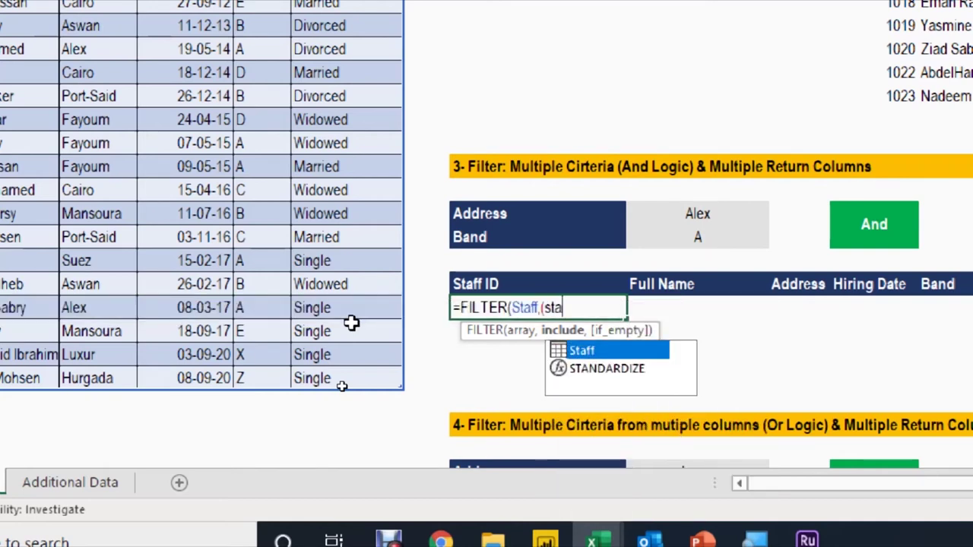
key("Tab")
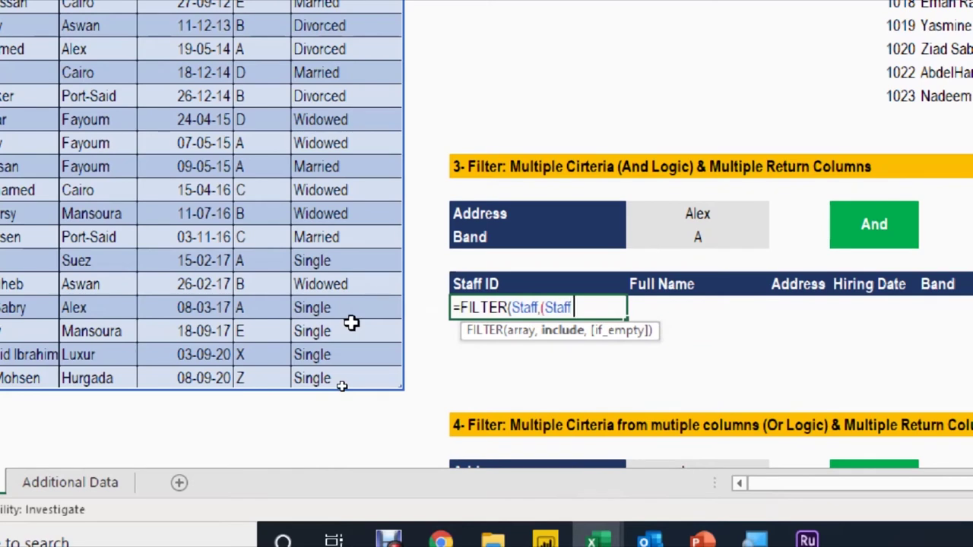
type("[ad")
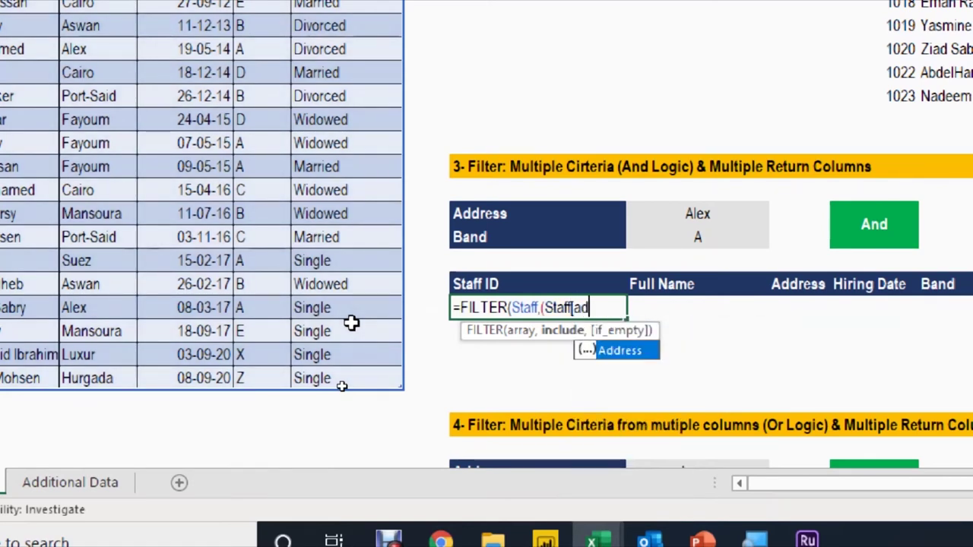
key("Tab")
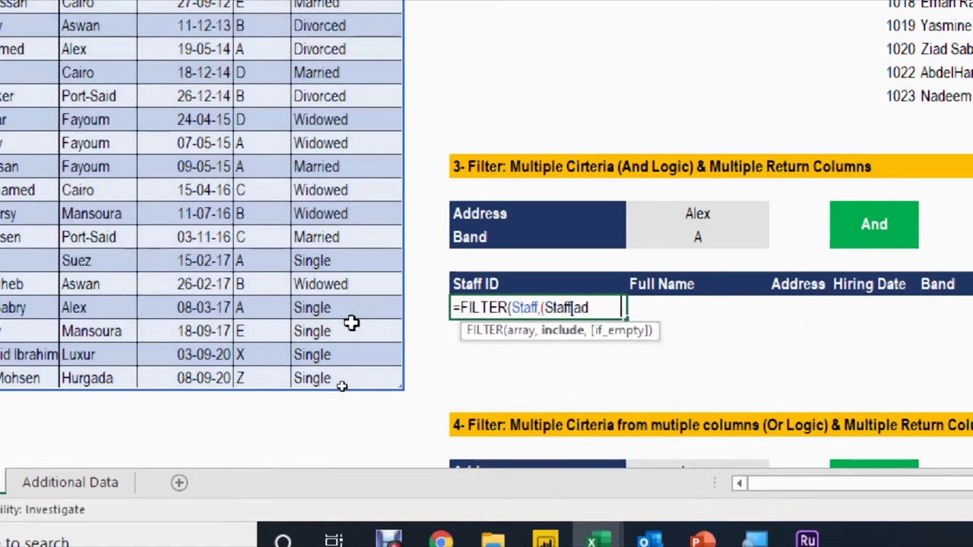
type("]")
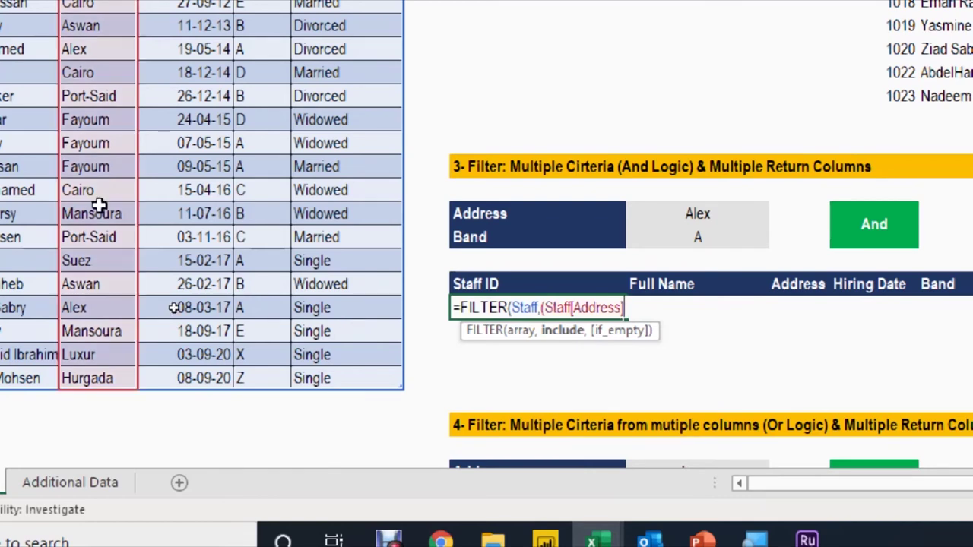
type("=")
left_click(705, 213)
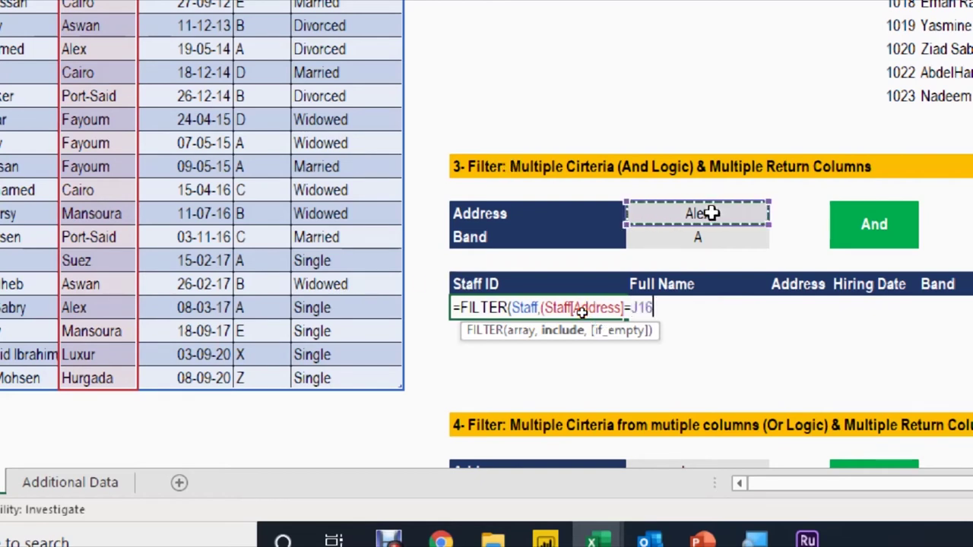
Step: Multiply the address condition by a second bracketed condition, (Staff[Band]=J17), to apply And logic
type(")*(")
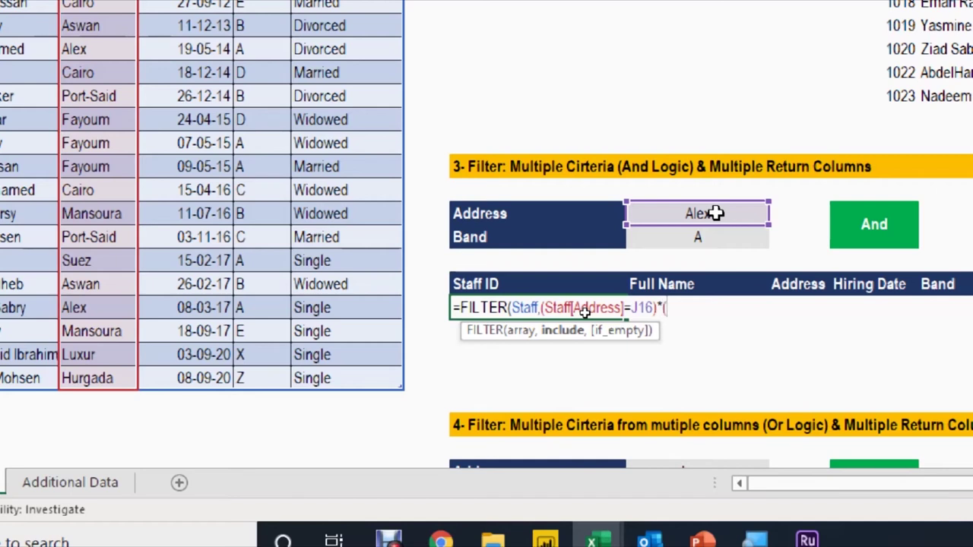
type("sta")
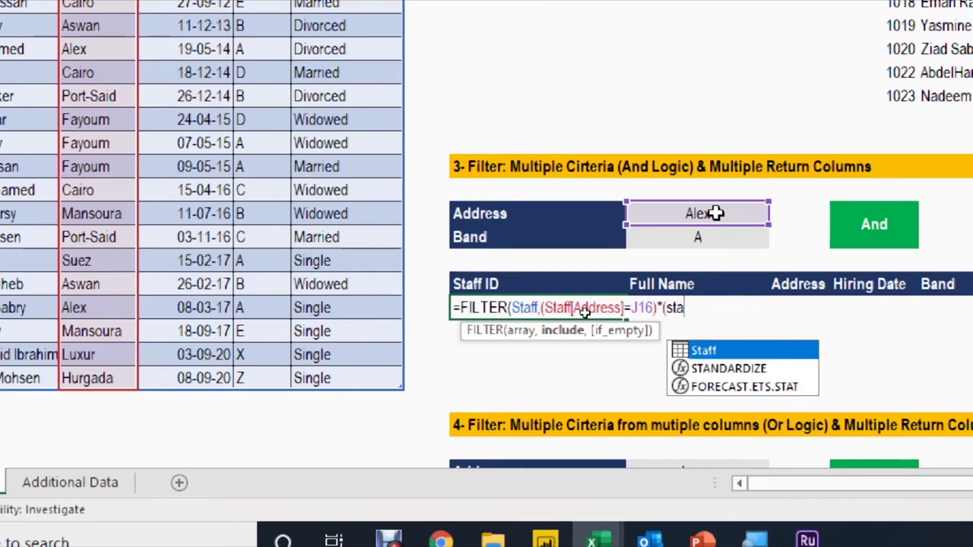
key("Tab")
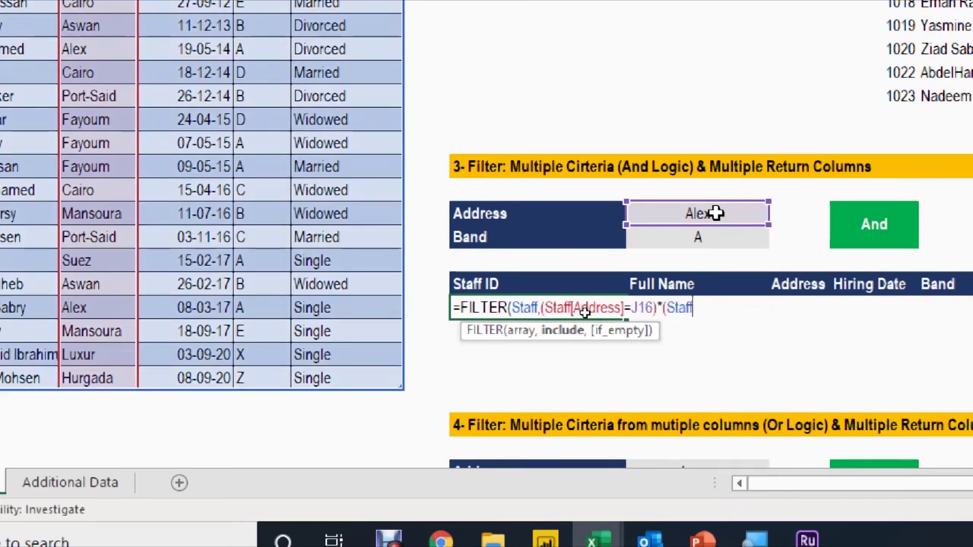
type("[")
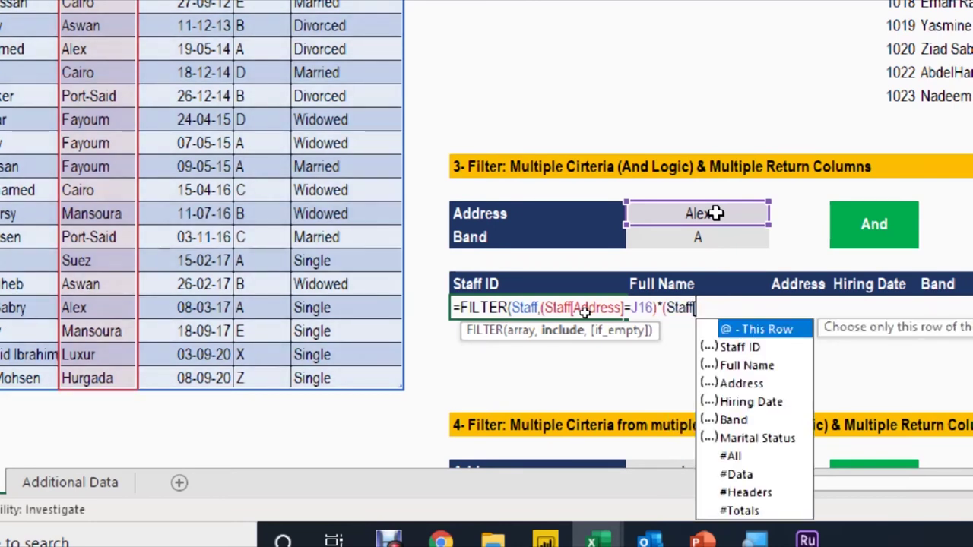
type("ba")
key("Tab")
type("]")
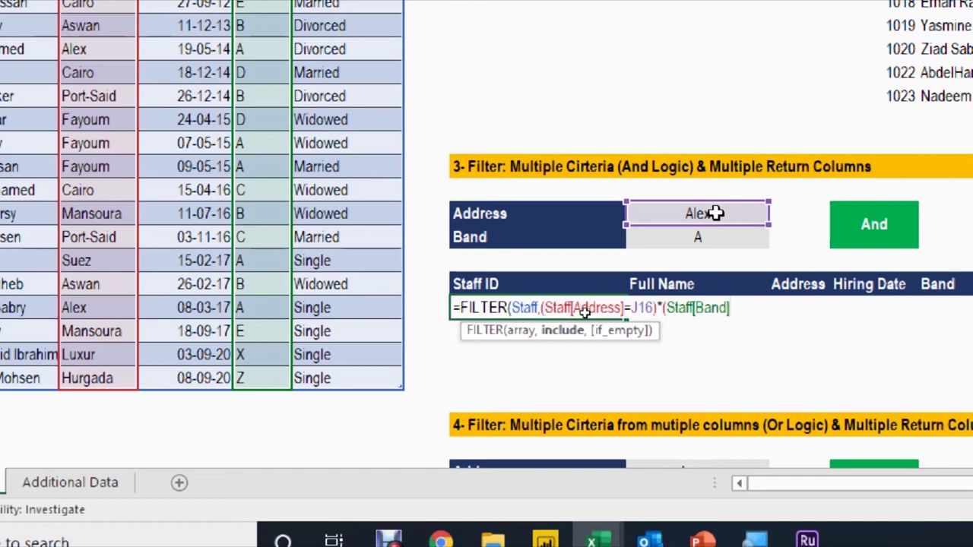
type("=")
left_click(710, 238)
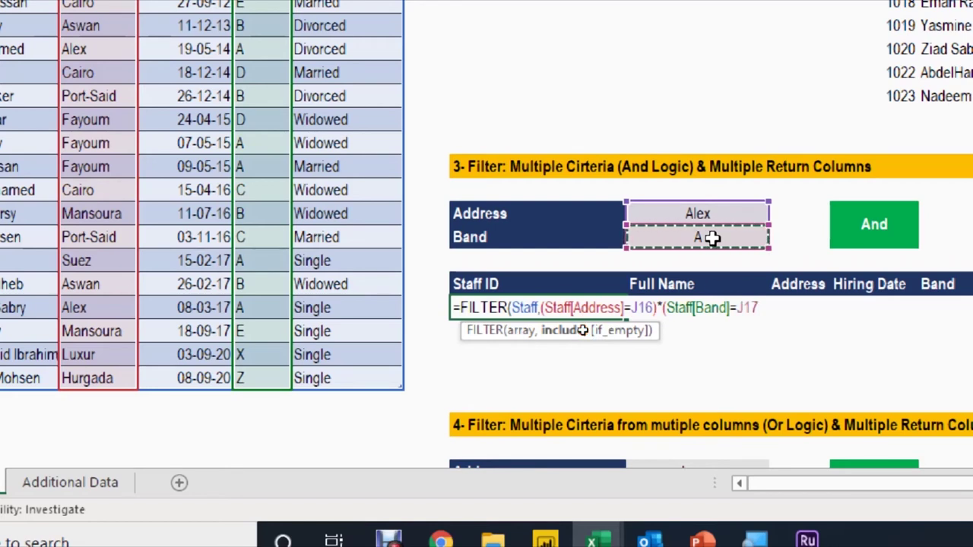
type(")")
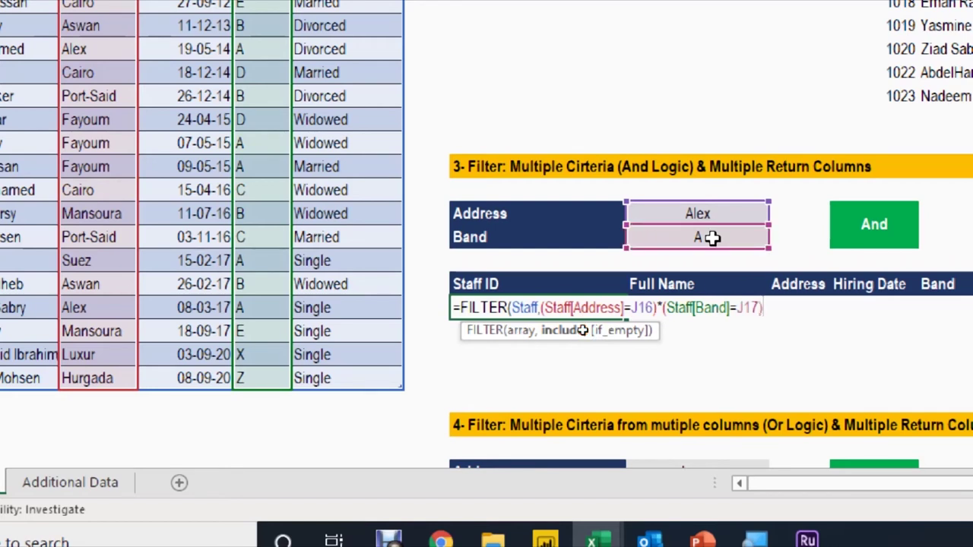
Step: Finish the I20 formula with " not found" as the if-empty value and enter it
type(",")
type("\" not f")
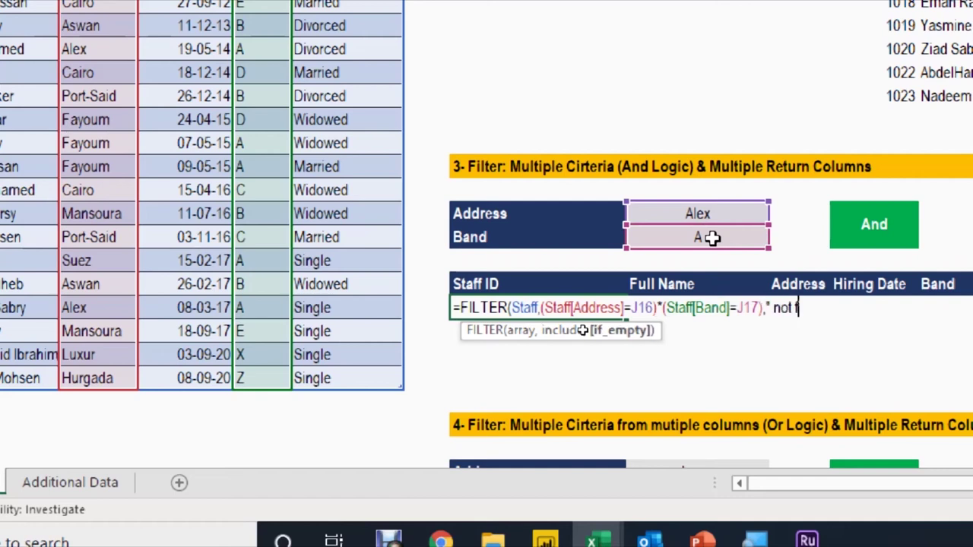
type("ound\")")
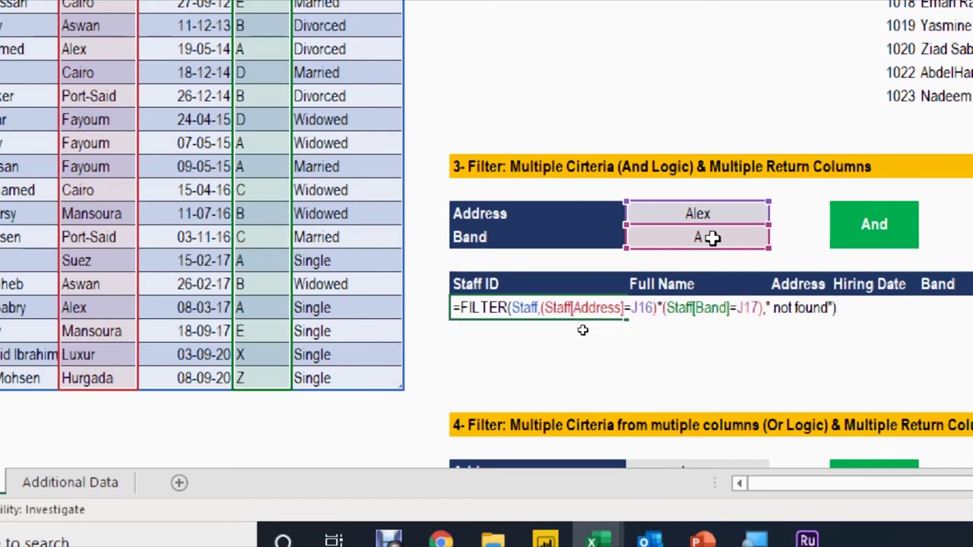
key("Return")
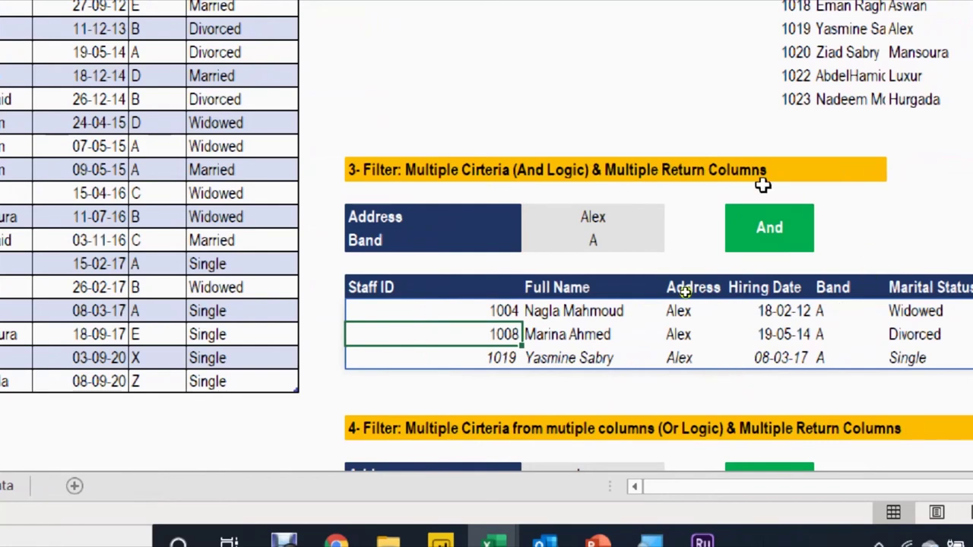
Step: Start a FILTER formula in the cell below section 4's Staff ID header, with the Staff table as its array
scroll(783, 244, "down", 2)
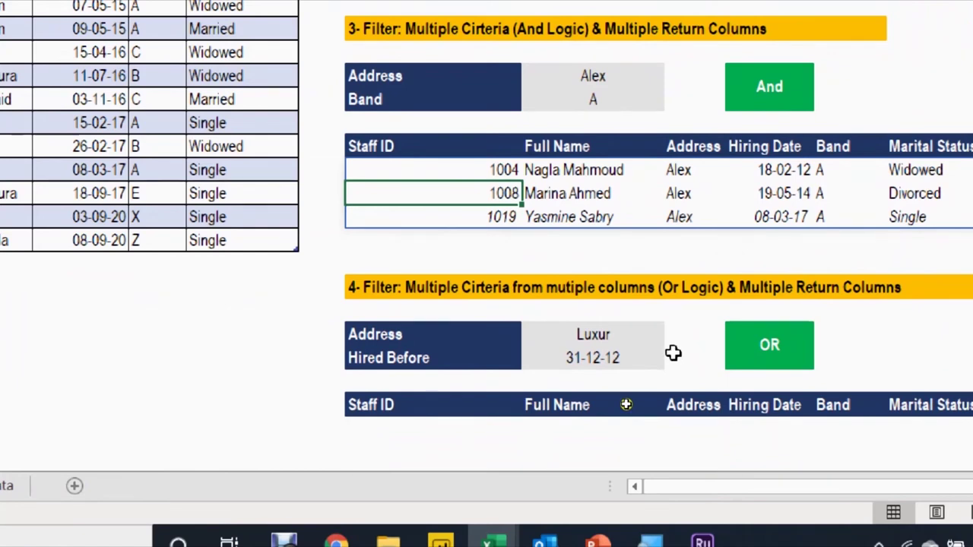
left_click(599, 336)
left_click(613, 358)
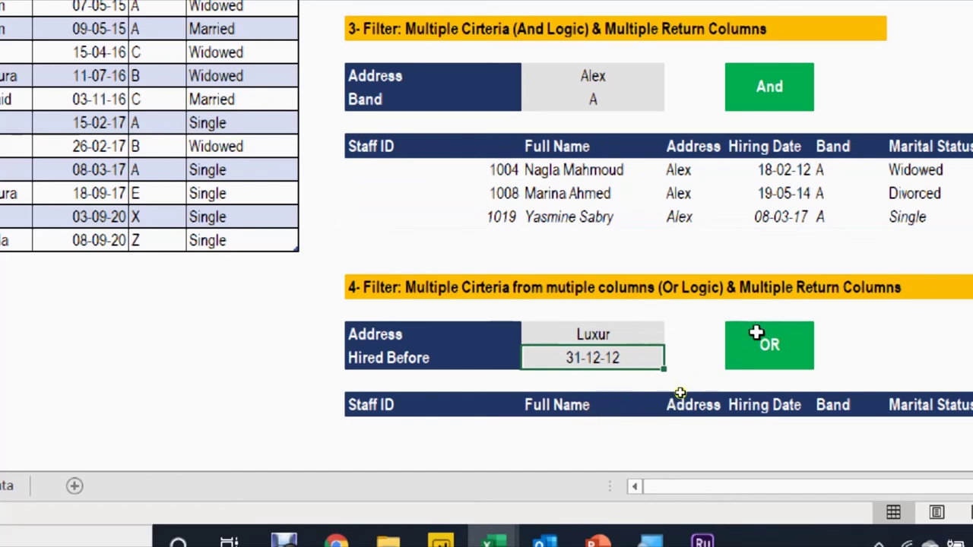
left_click(424, 426)
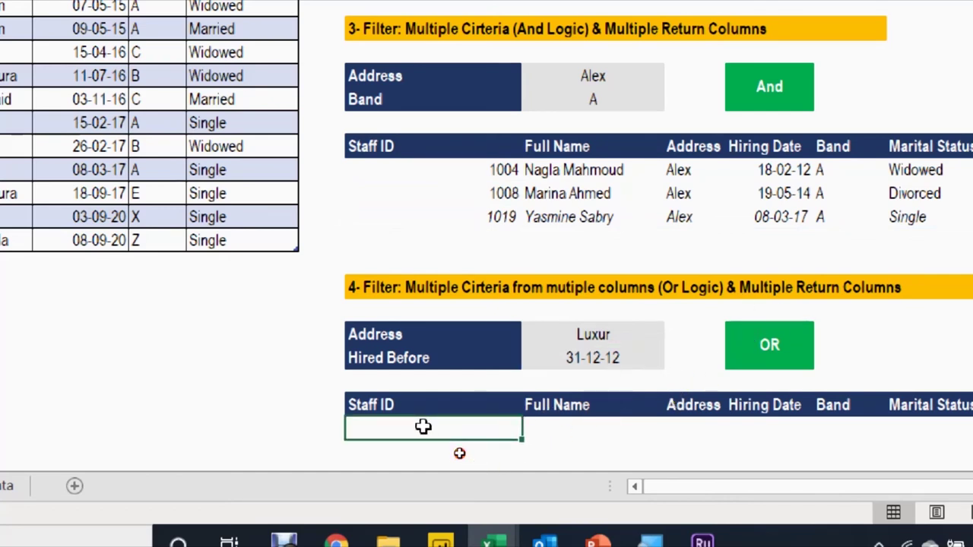
type("=fil")
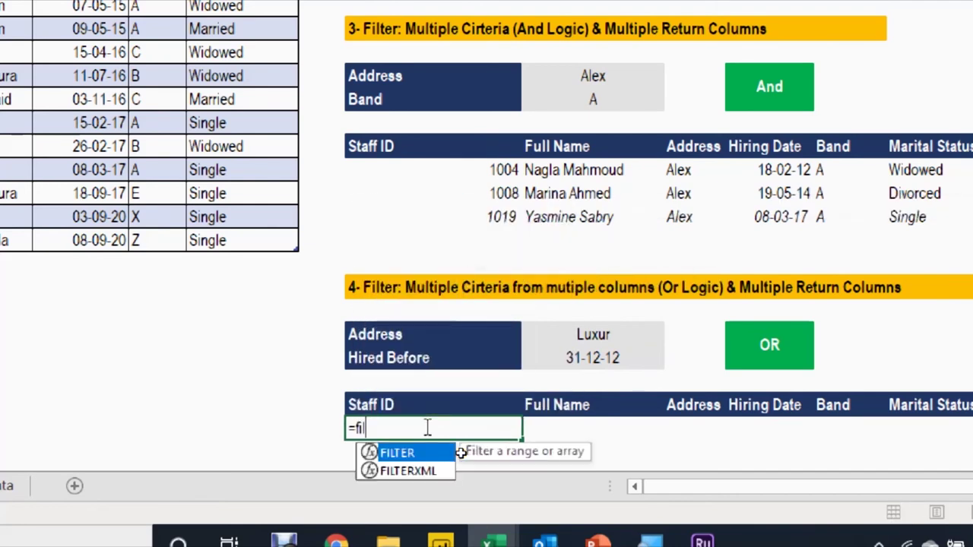
key("Tab")
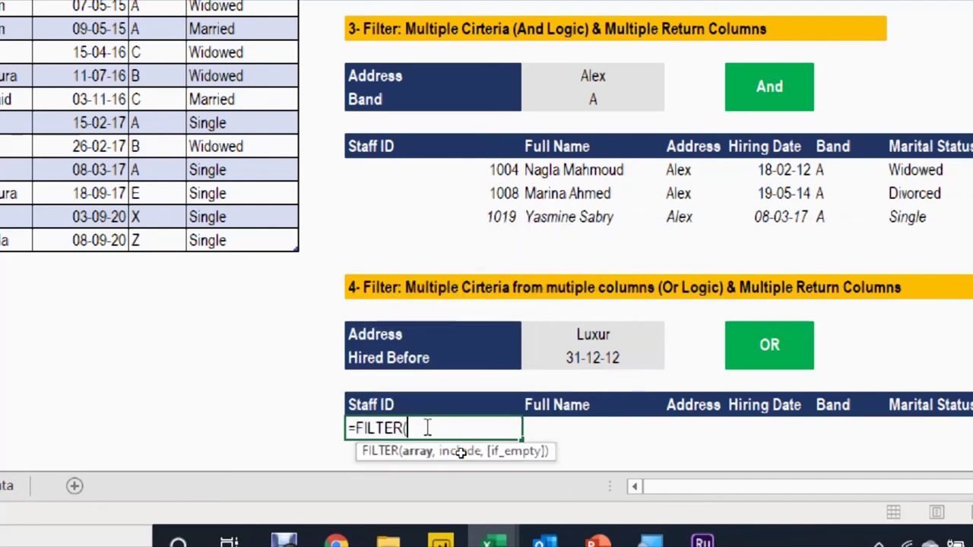
type("st")
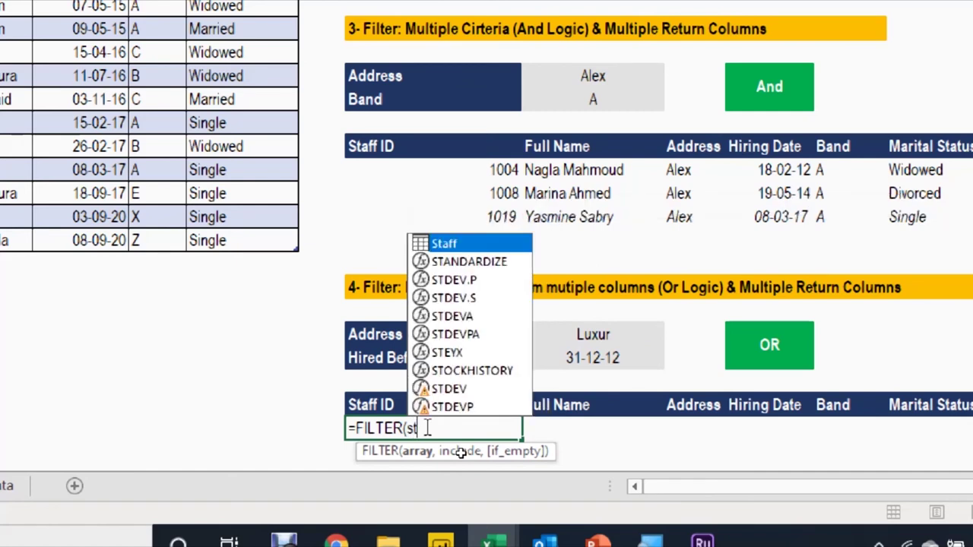
key("Tab")
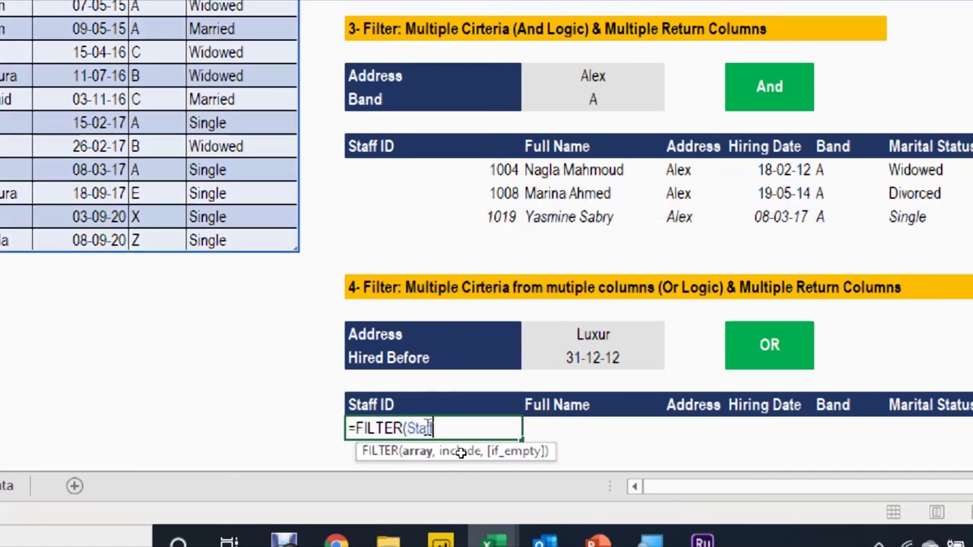
type(",")
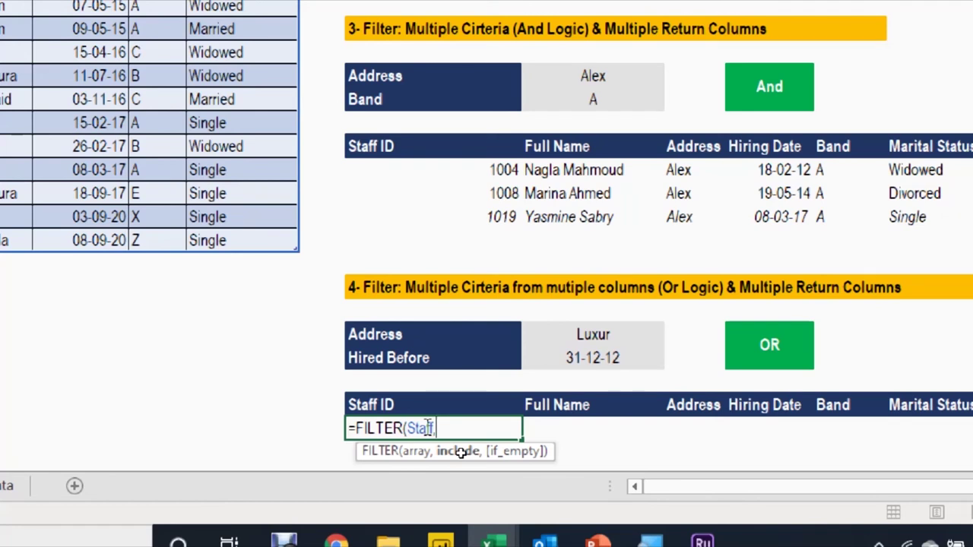
Step: Add the bracketed condition (Staff[Address]=J27) as the include argument of section 4's formula
type("(sta")
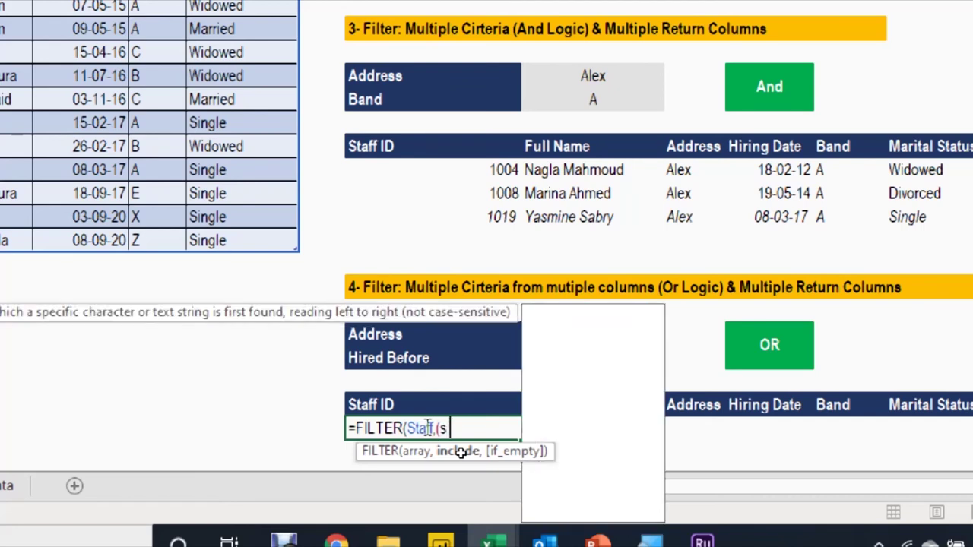
key("Tab")
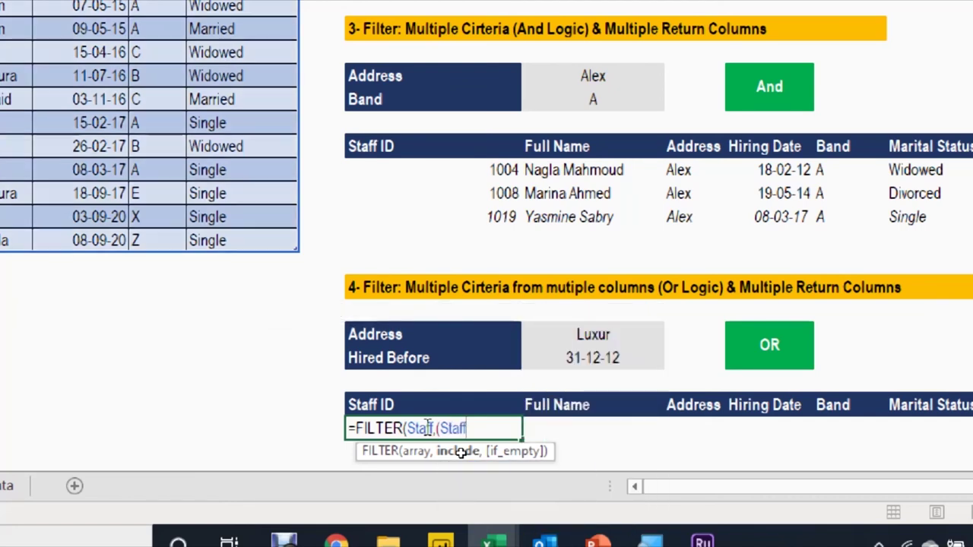
type("[ad")
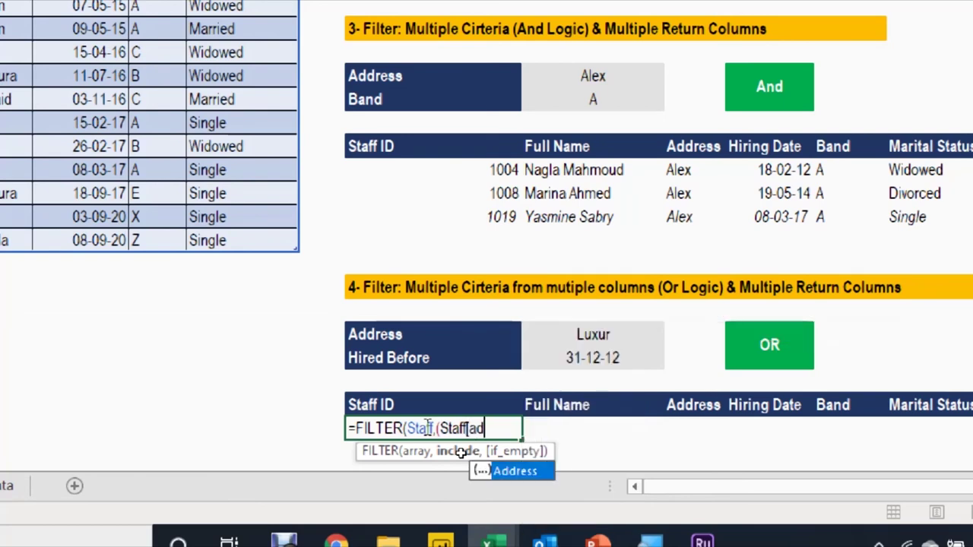
key("Tab")
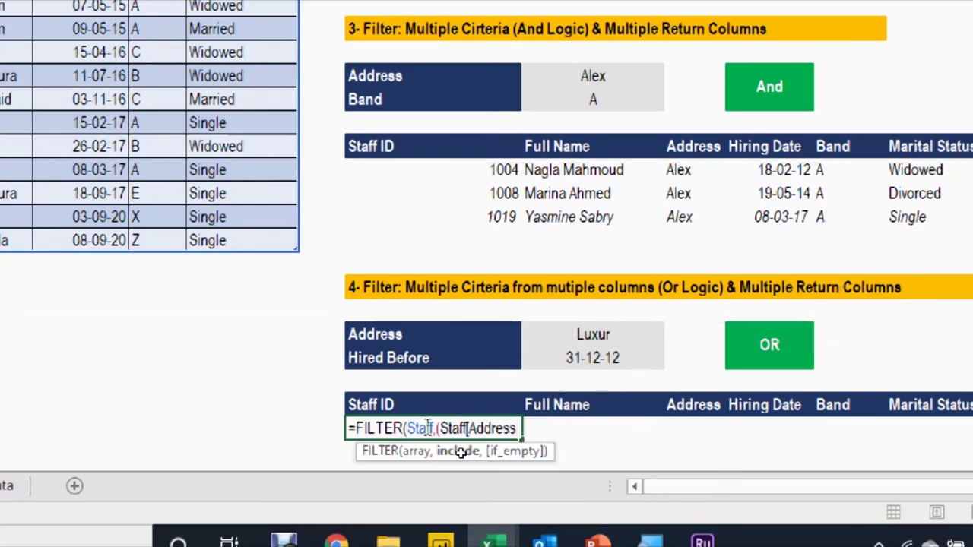
type("]=")
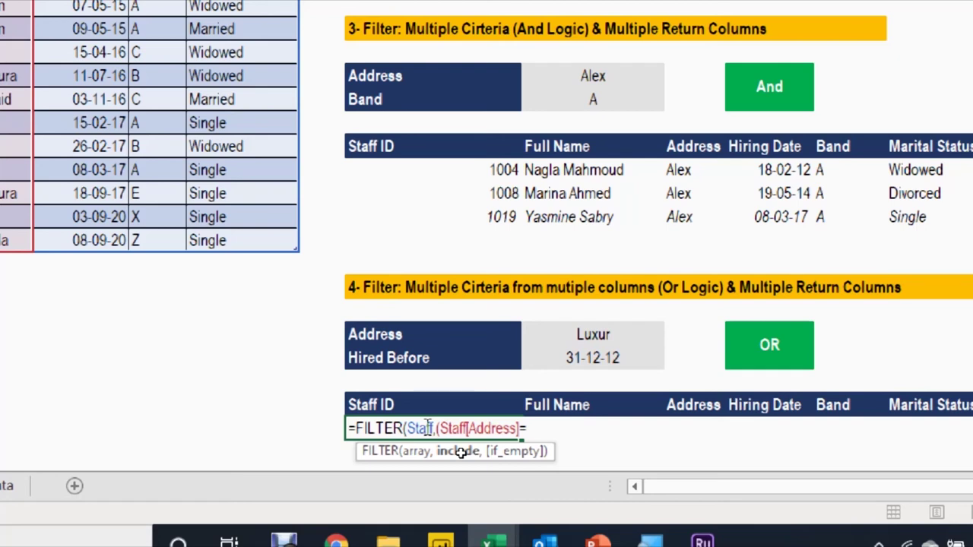
left_click(583, 333)
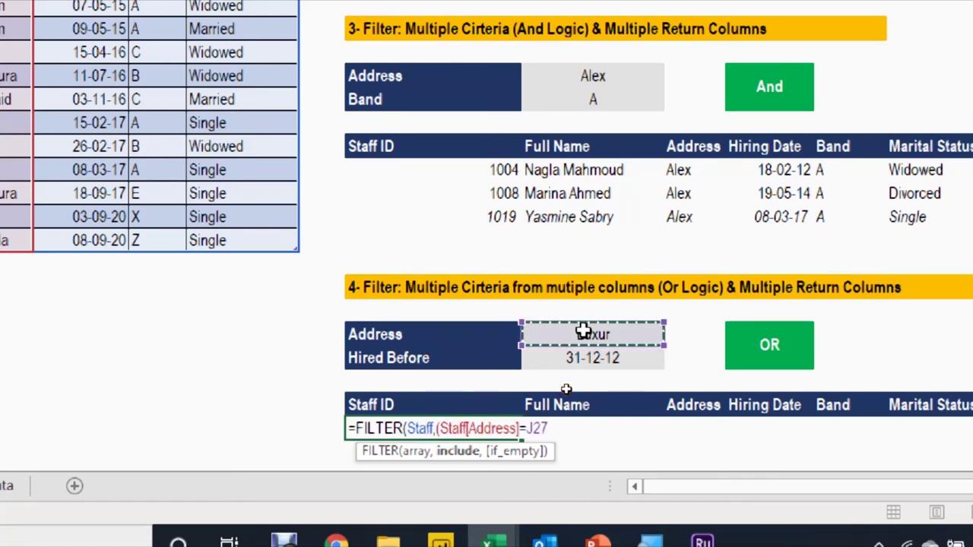
type(")")
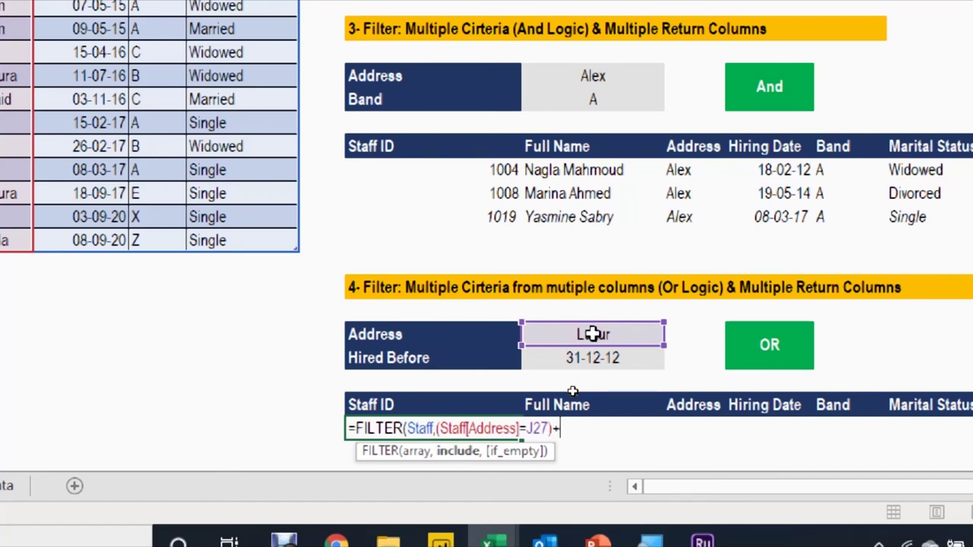
Step: Add a second bracketed condition, (Staff[Hiring Date]<J28), to the address condition with a plus sign to apply Or logic
type("+(sta")
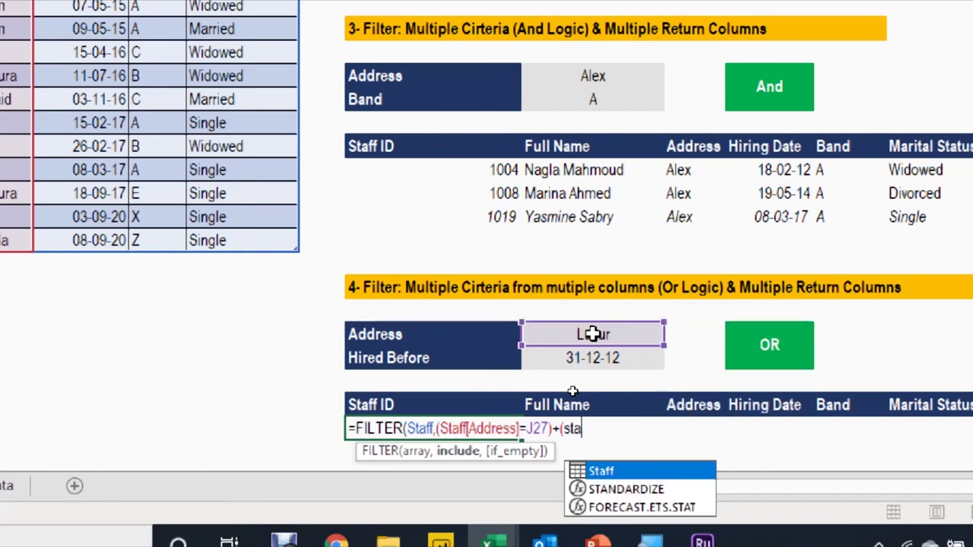
key("Tab")
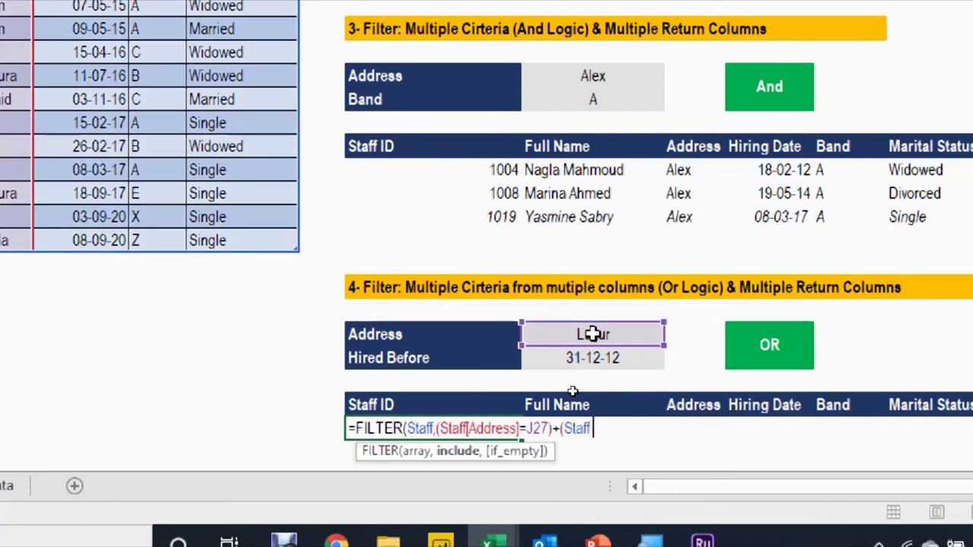
type("[")
type("hi")
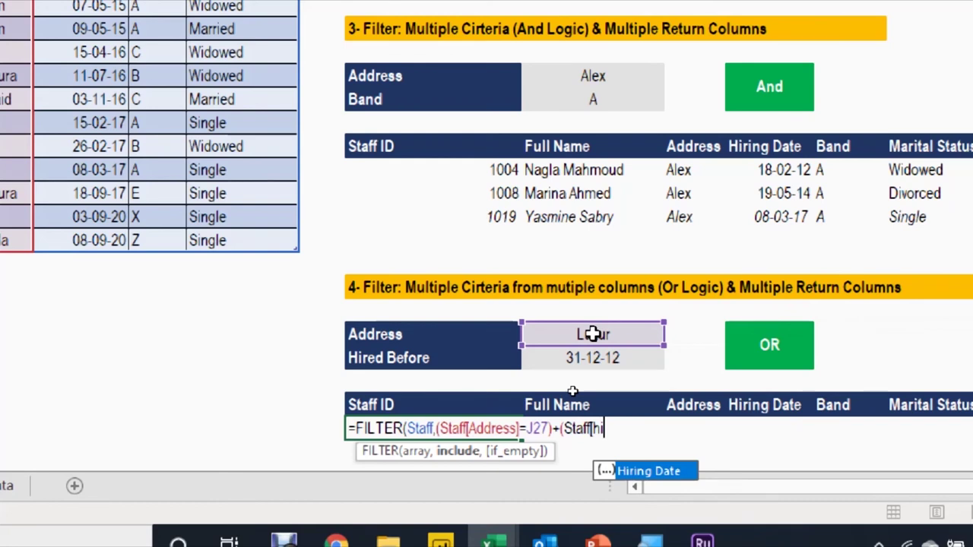
key("Tab")
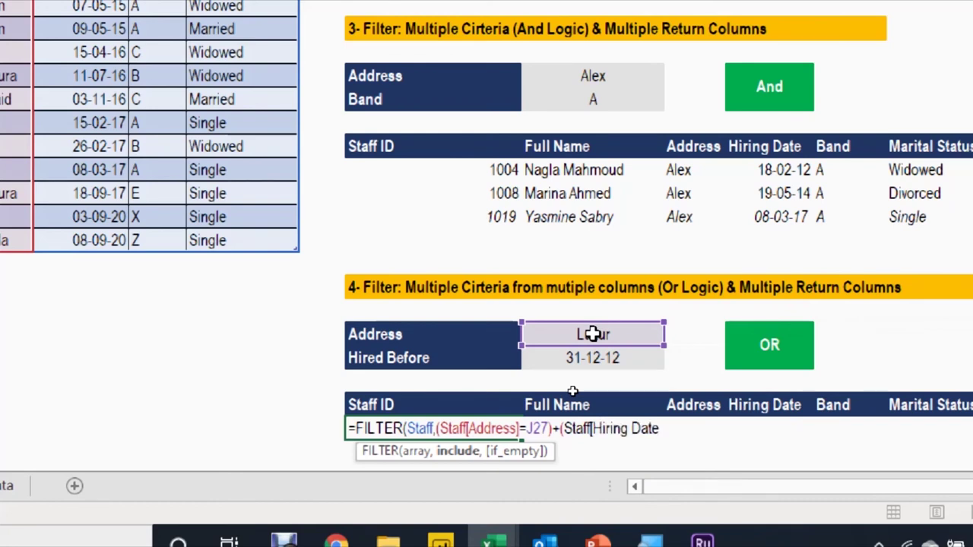
type("]")
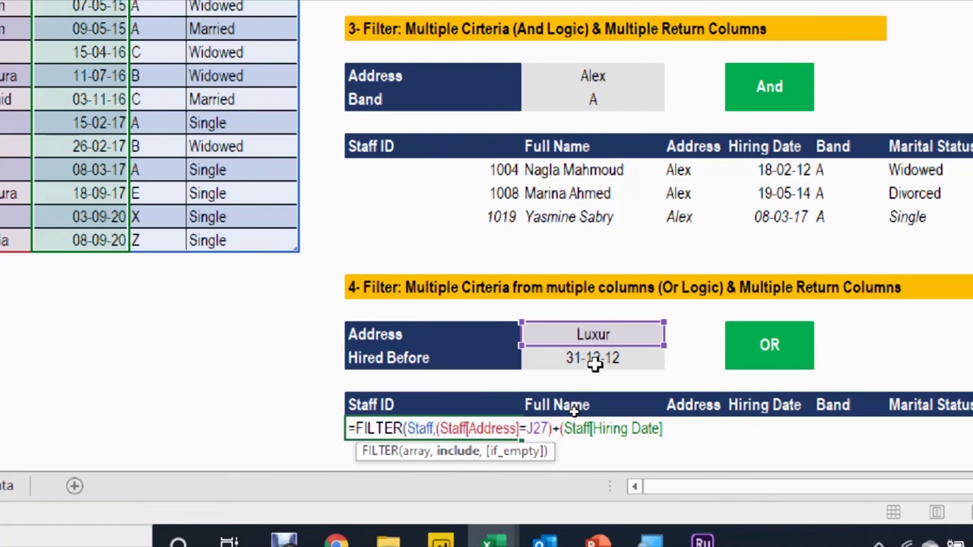
type("<")
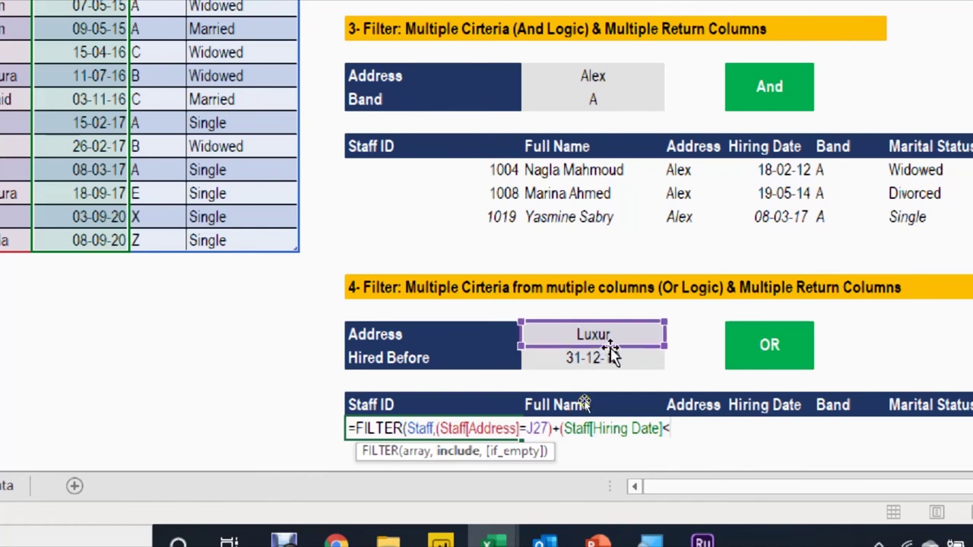
left_click(614, 359)
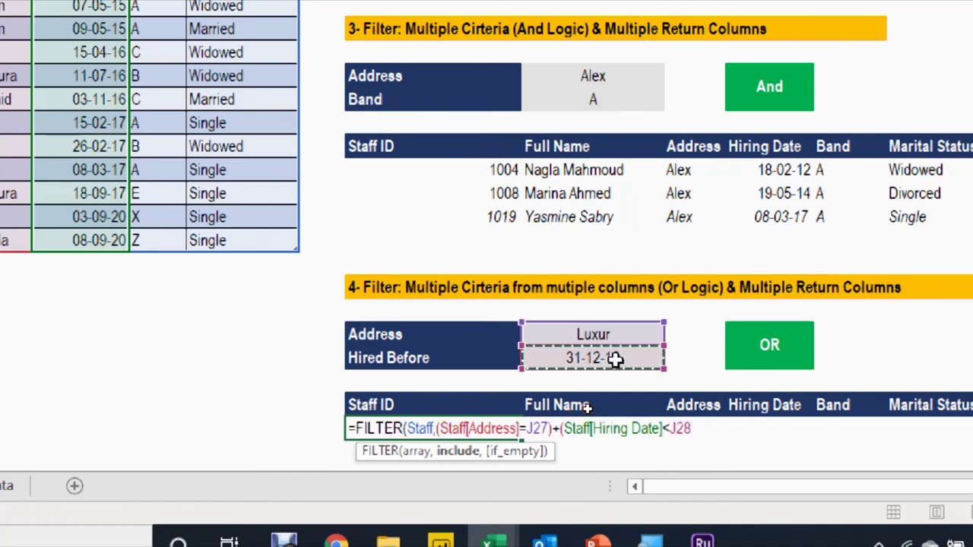
type(")")
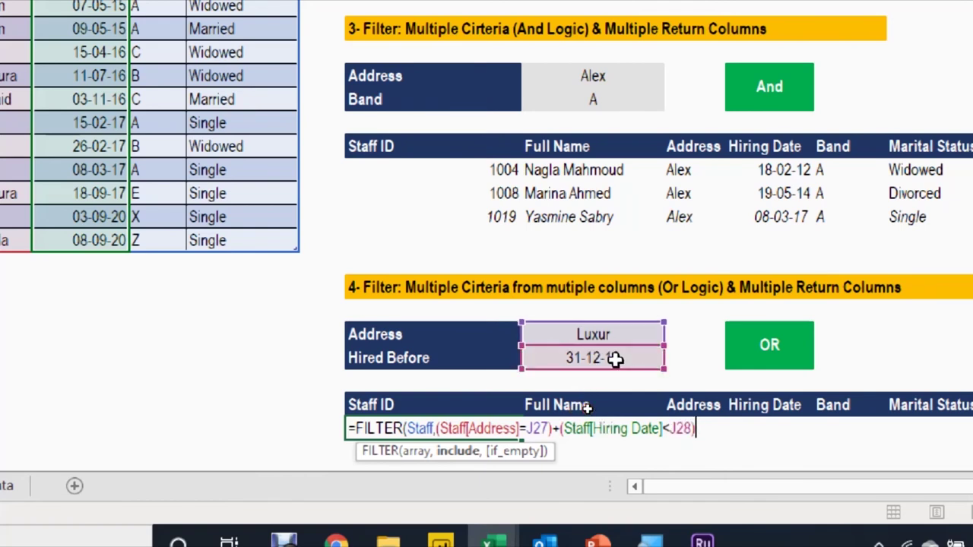
Step: Finish section 4's FILTER formula with " not found" as the if-empty value and enter it
type(",")
type("\" not found")
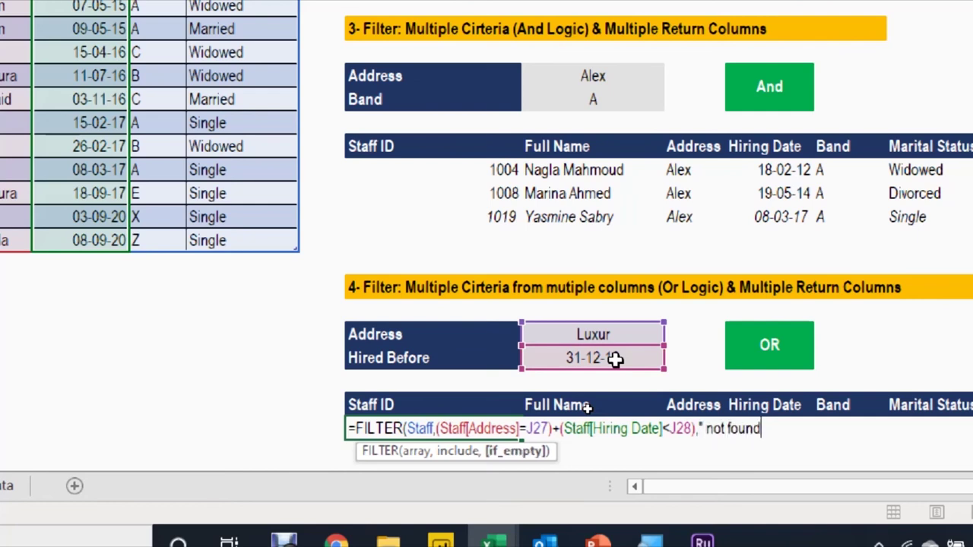
type("\")")
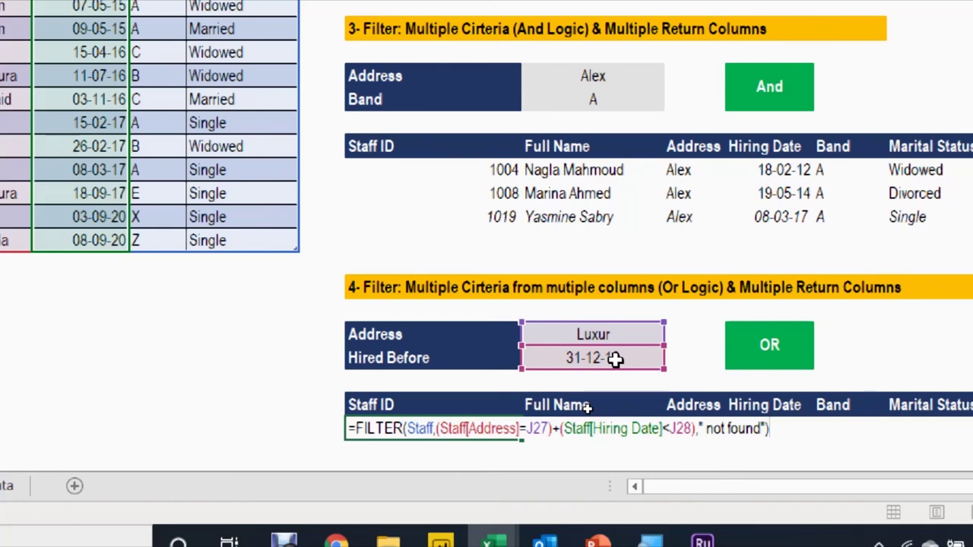
key("Return")
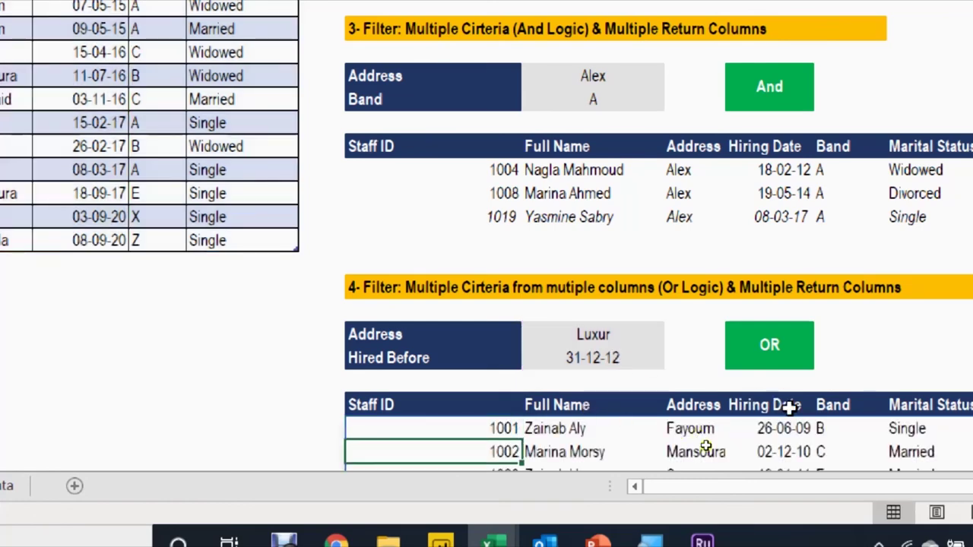
Step: Check the returned hiring dates and the Luxur row in section 4 against the two Or criteria
scroll(889, 366, "down", 2)
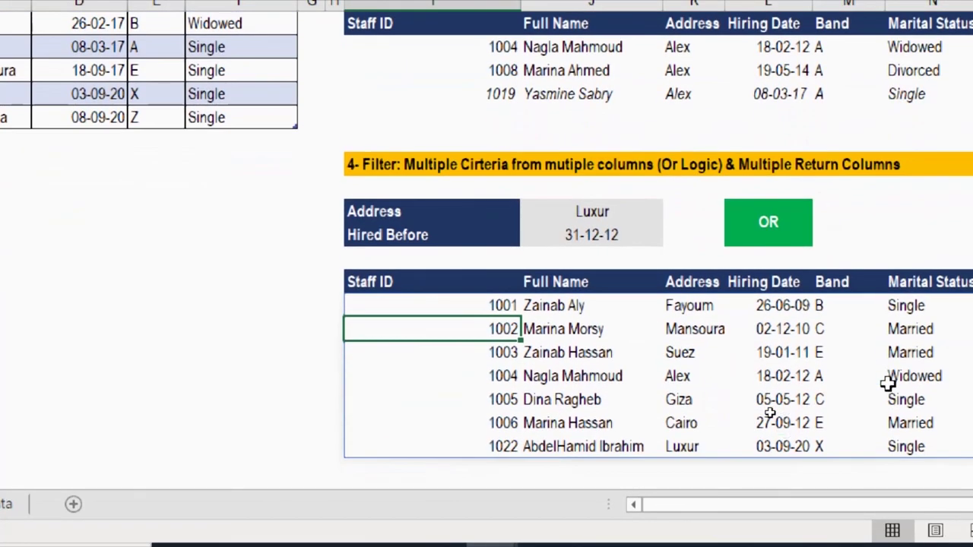
left_click(794, 306)
left_click_drag(795, 305, 793, 424)
left_click(681, 447)
left_click(787, 450)
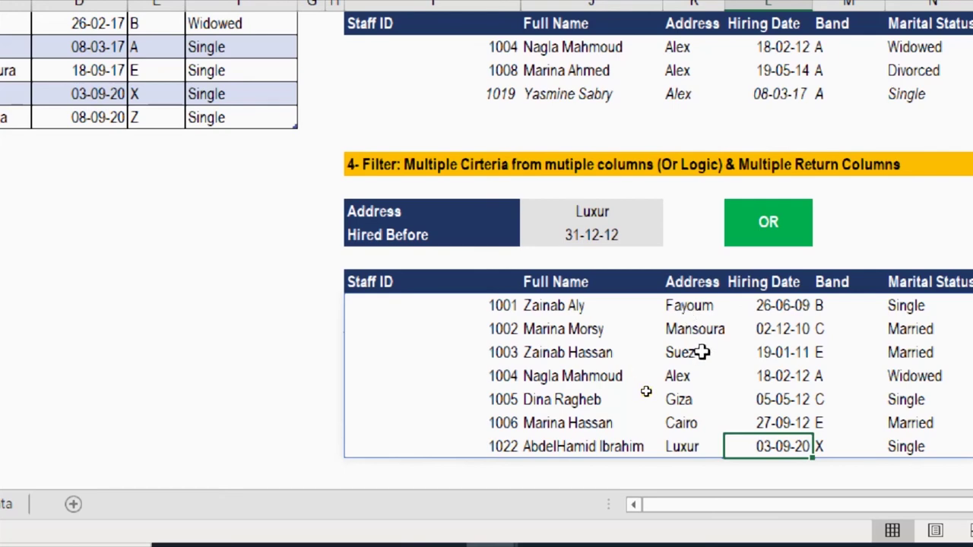
Step: Start a FILTER formula in the cell below section 5's Staff ID header, with the Staff table as its array
scroll(702, 352, "down", 3)
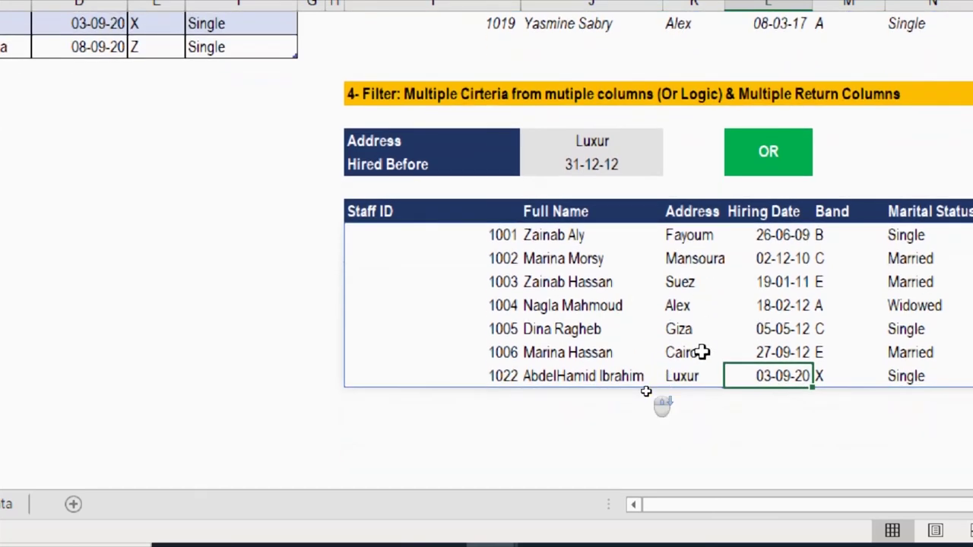
scroll(701, 352, "down", 2)
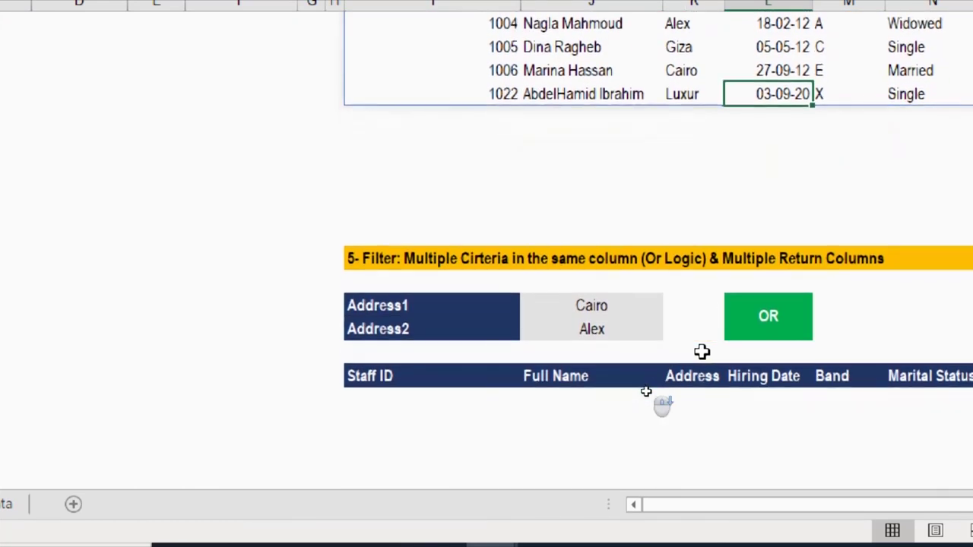
scroll(701, 352, "down", 1)
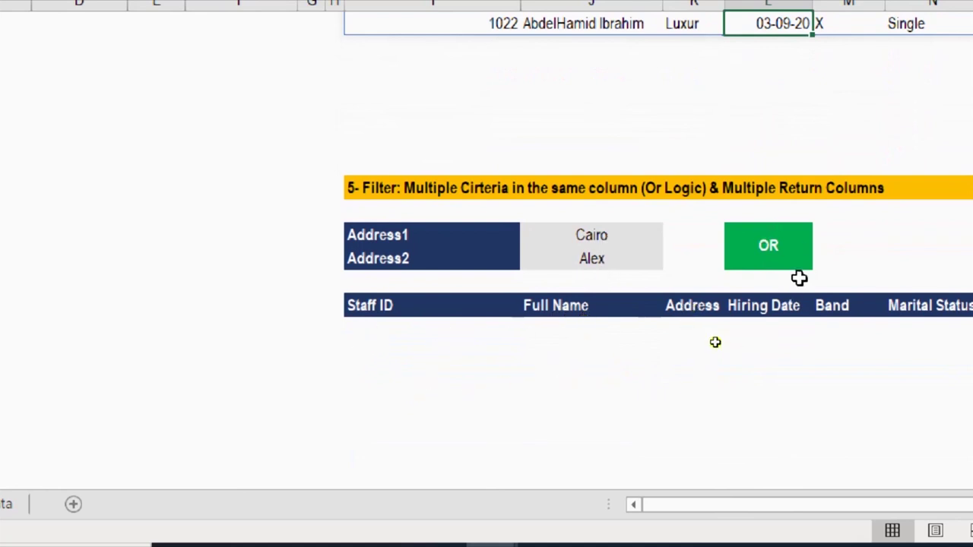
double_click(414, 332)
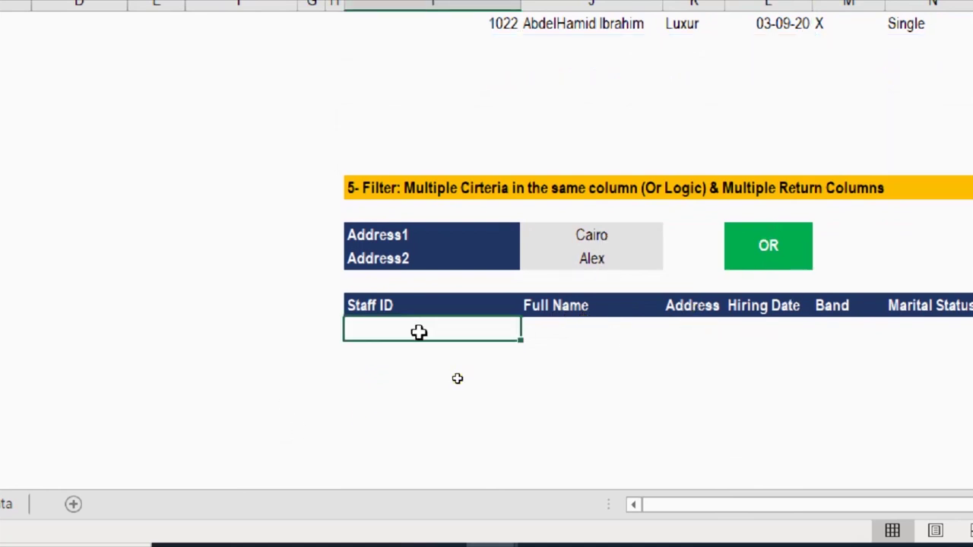
type("=fil")
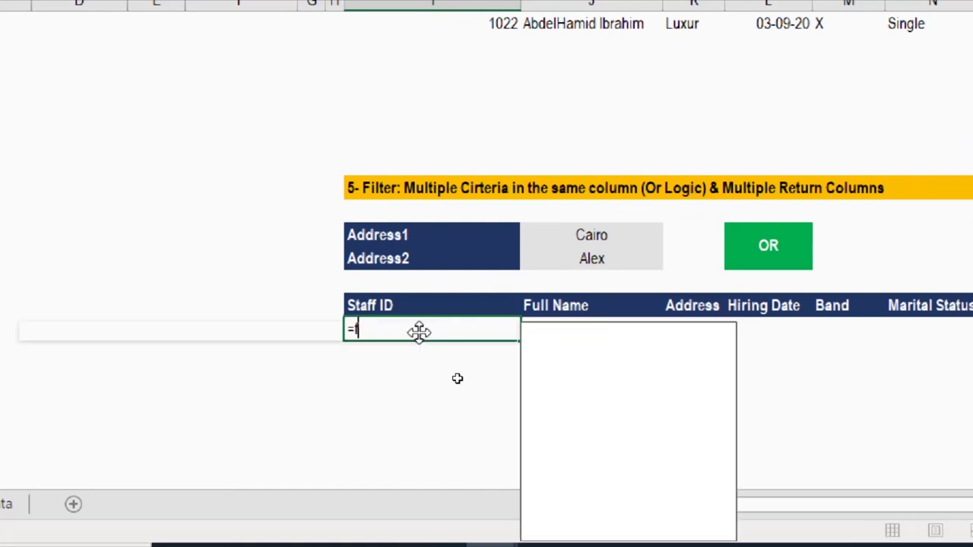
key("Tab")
type("st")
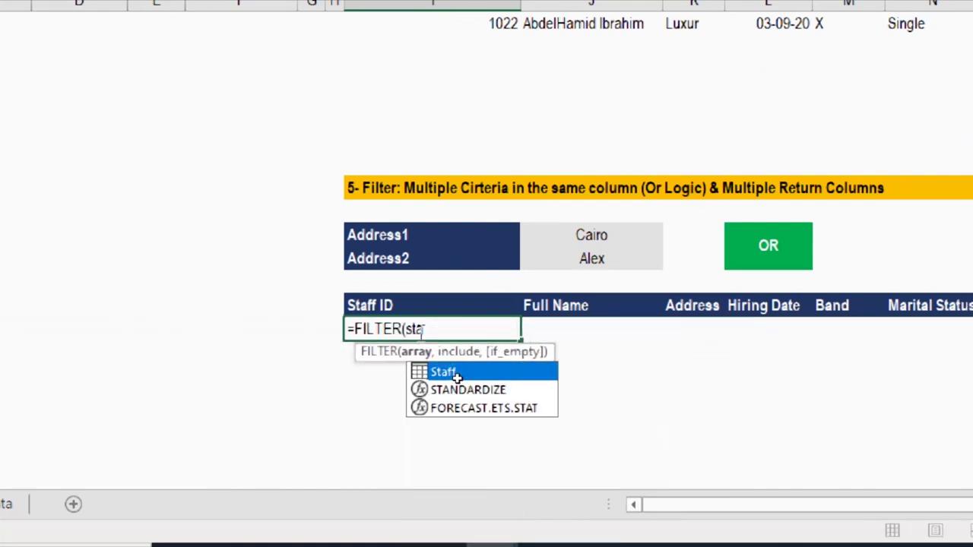
key("Tab")
type(",")
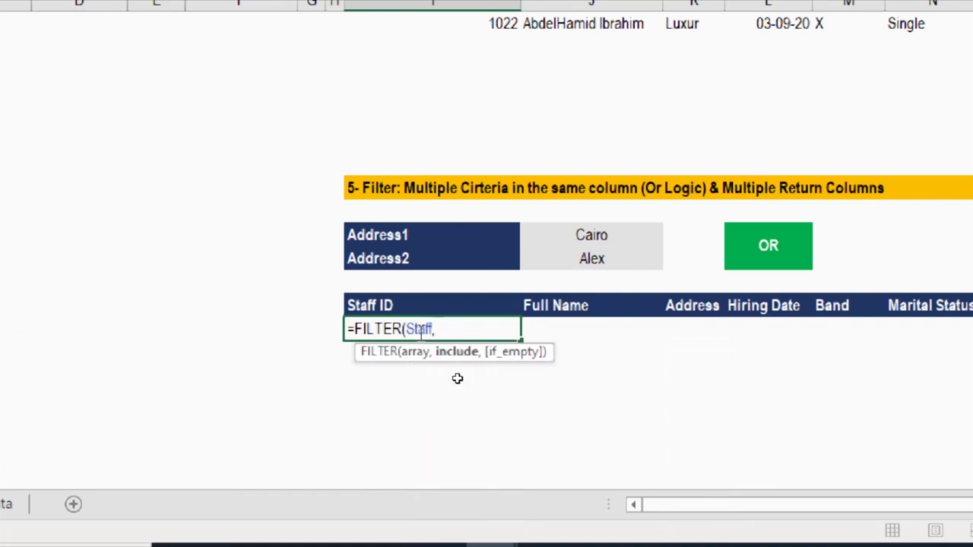
Step: Add the bracketed include condition (Staff[Address]=J46) to the formula, followed by a plus sign for Or logic
type("(sta")
key("Tab")
type("[ad")
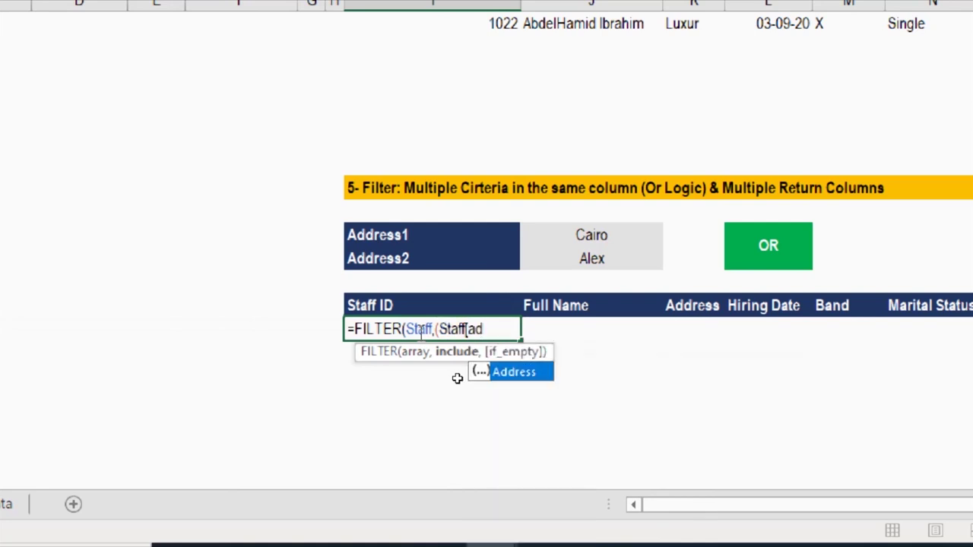
key("Tab")
type("]")
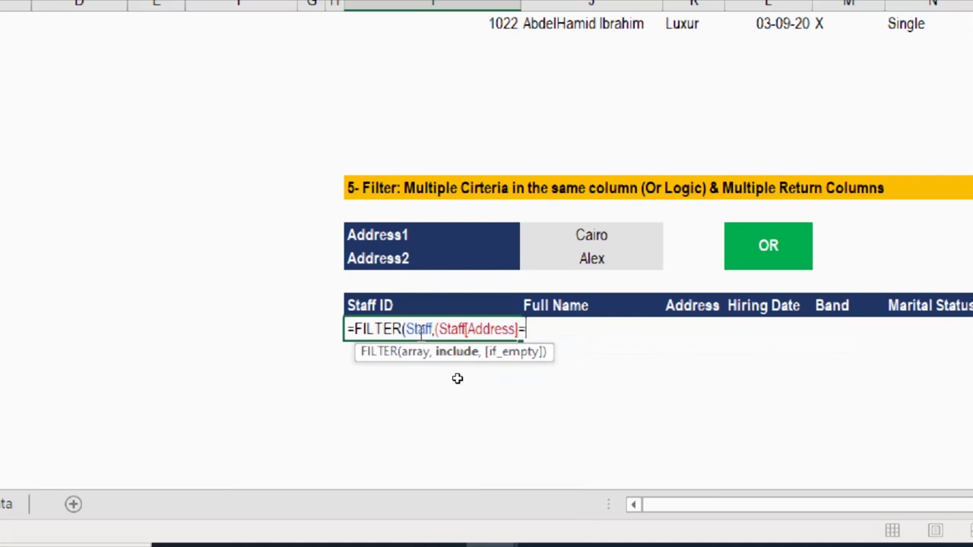
left_click(621, 230)
type(")+")
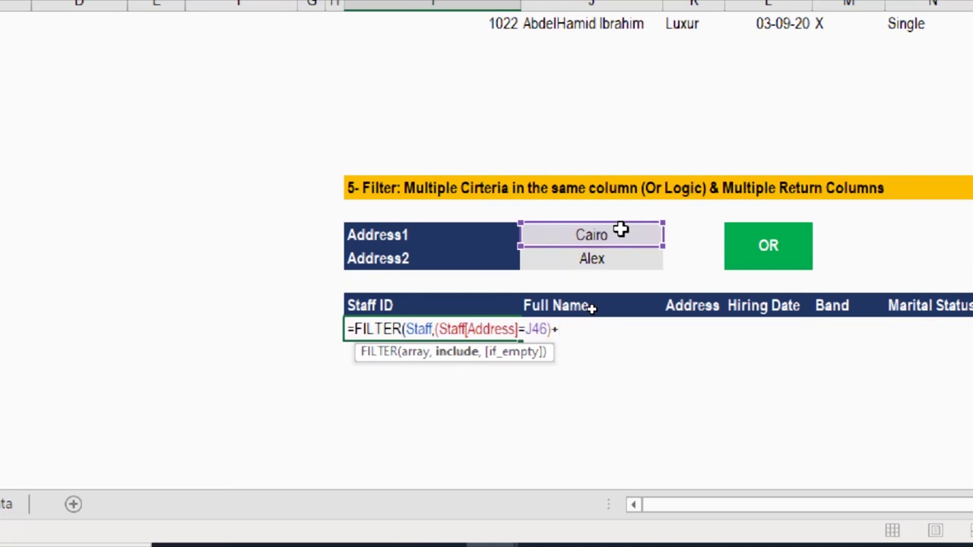
Step: Add the second bracketed condition, (Staff[Address]=J47), after the plus sign to match the Address2 criterion
type(" (S")
key("BackSpace")
type("sta")
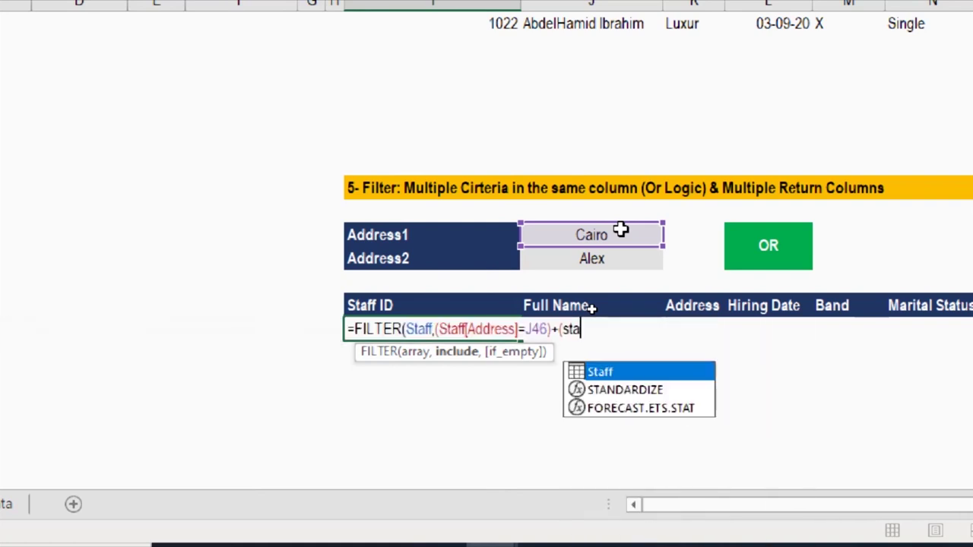
key("Tab")
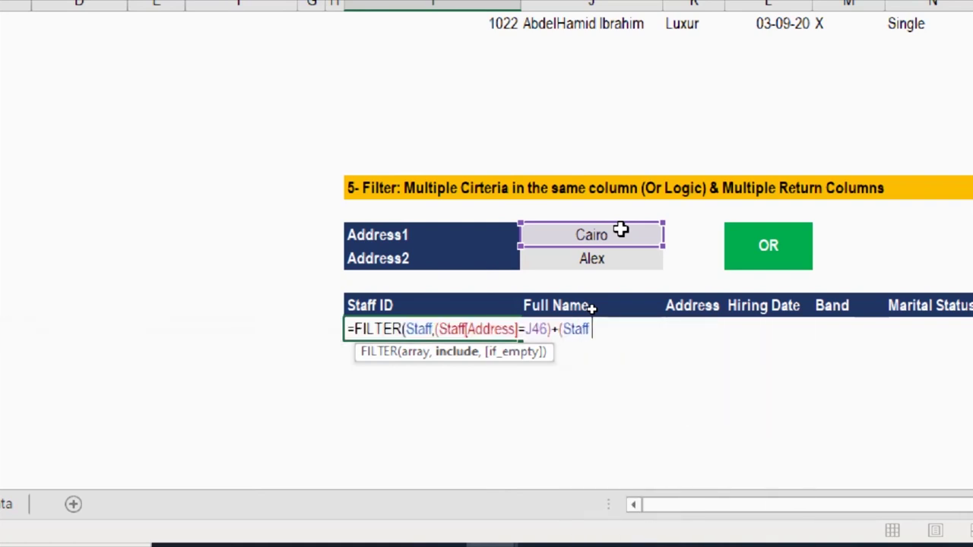
type("[")
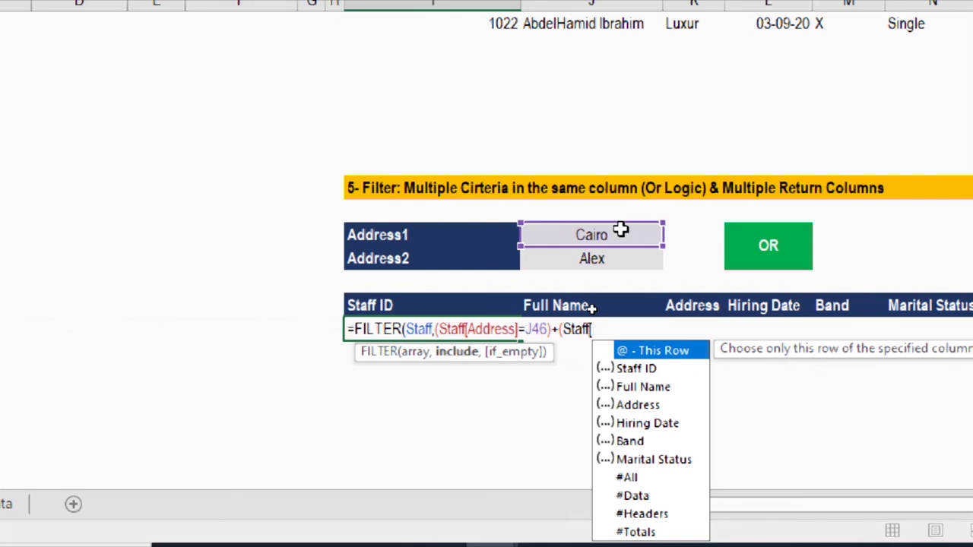
type("ad")
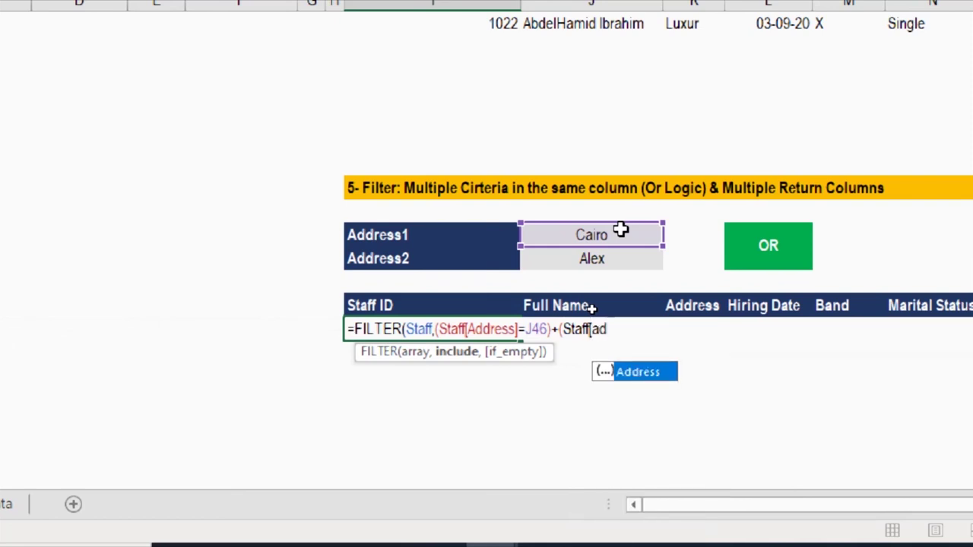
key("Tab")
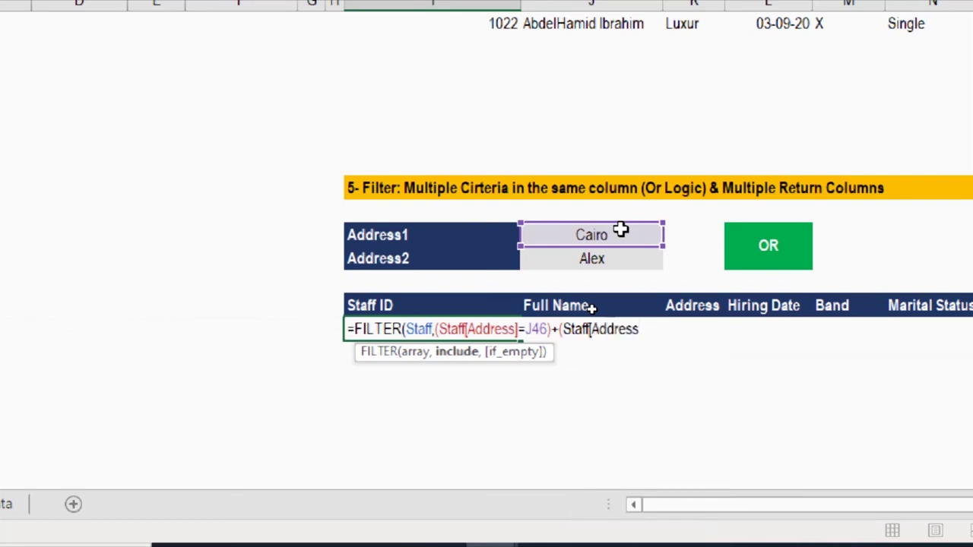
type("]=")
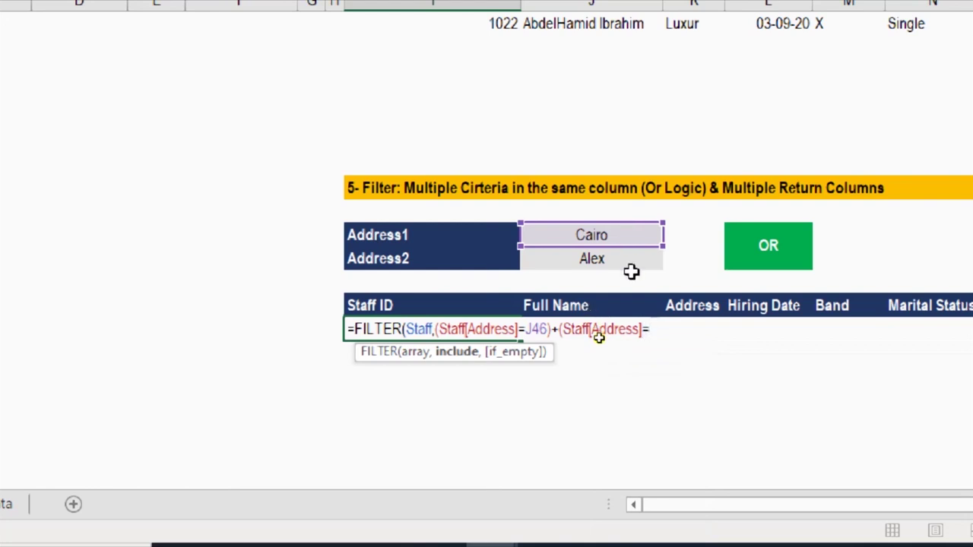
left_click(624, 261)
type(")")
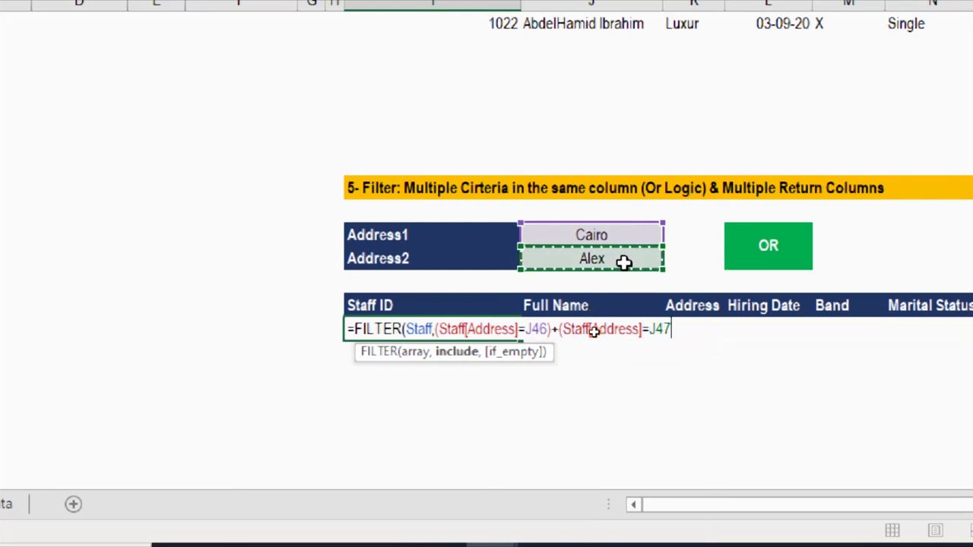
Step: Finish section 5's FILTER formula with "not found" as the if-empty value and enter it
type(",\"")
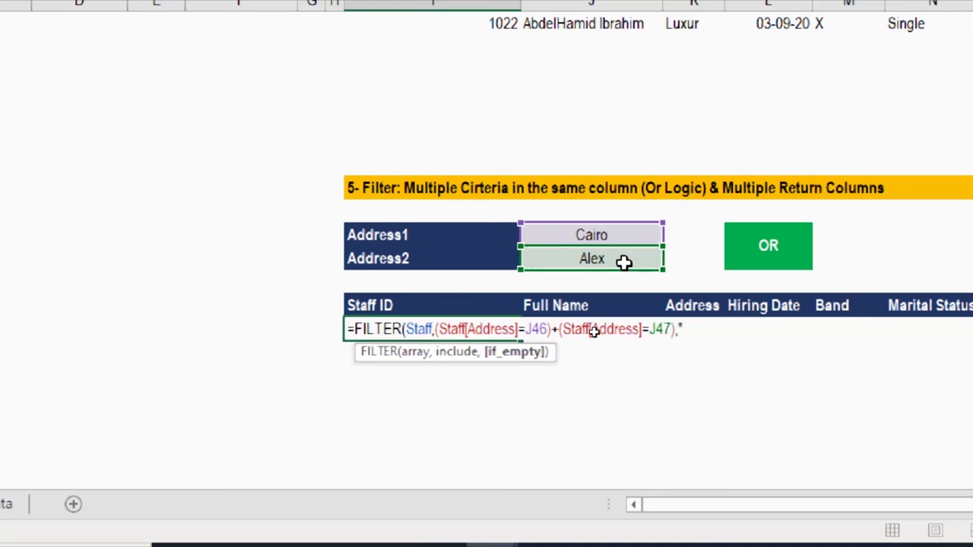
type("not found")
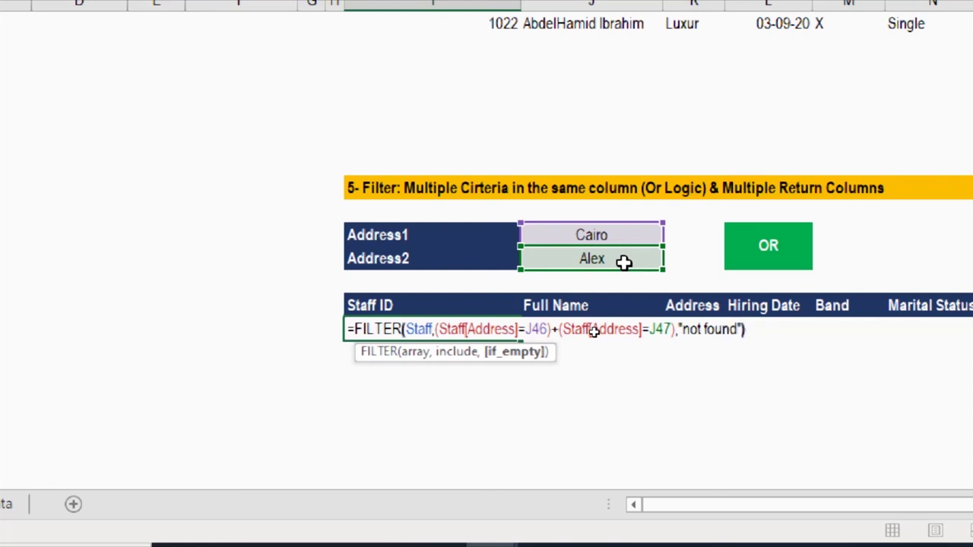
type(" )")
key("Return")
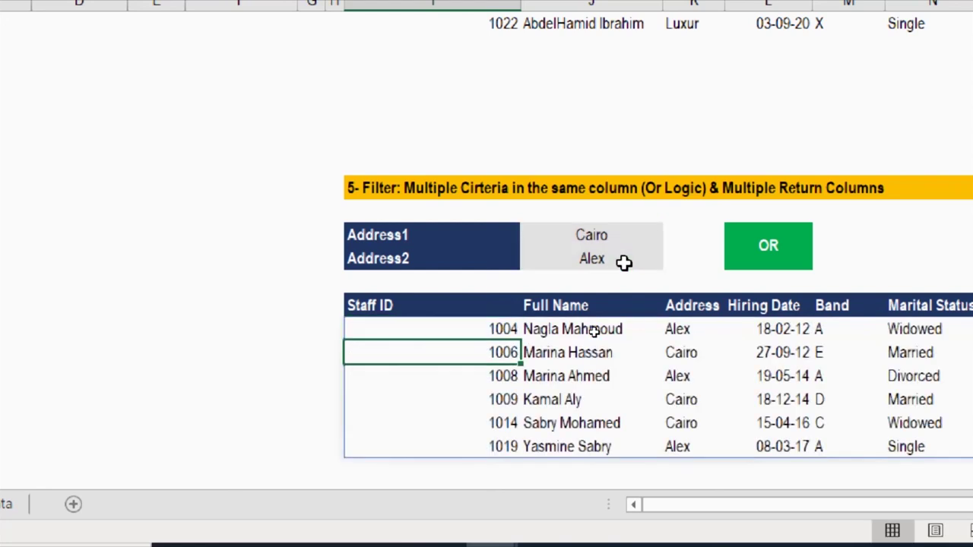
Step: Check the returned Address column in section 5 against the Address1 and Address2 criteria
key("Right")
key("Right")
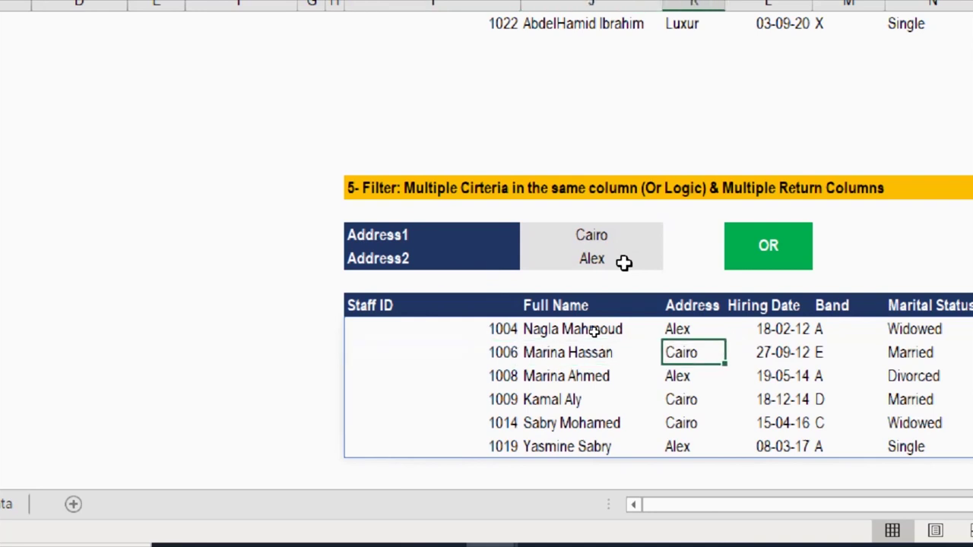
key("Up")
key("Down")
key("Up")
key("Up")
key("Up")
key("Up")
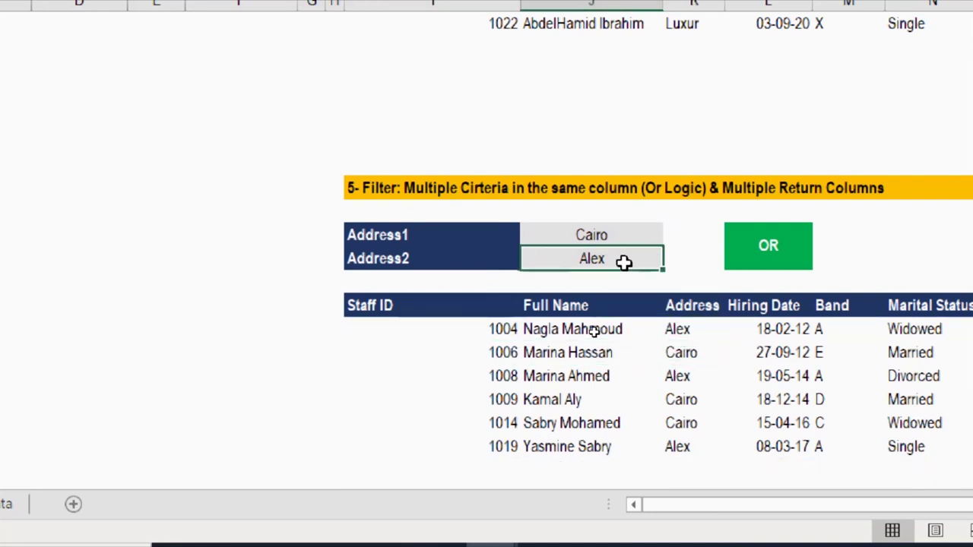